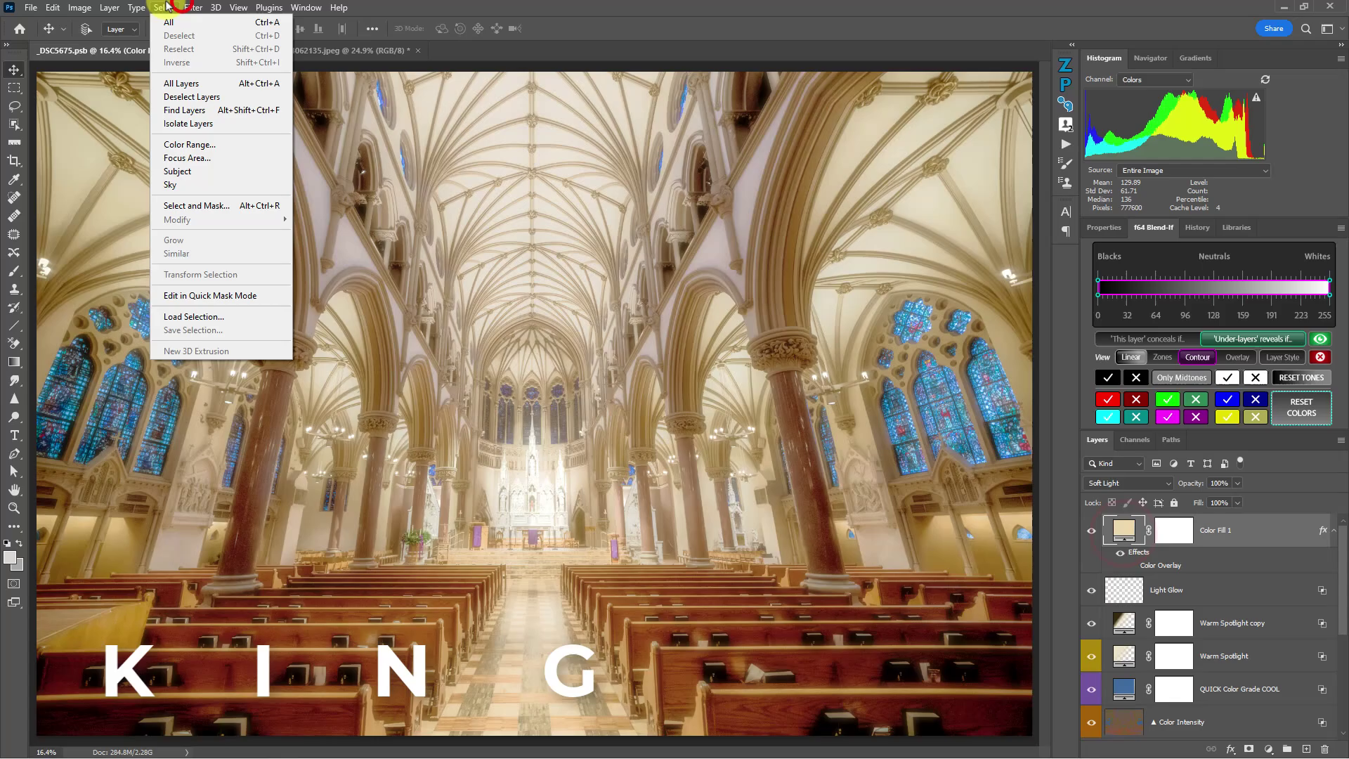
Build a highlights color-range mask with fuzziness 59 and the range extended to 255.
{"action": "left_click", "coordinate": [184, 144]}
{"action": "left_click", "coordinate": [819, 151]}
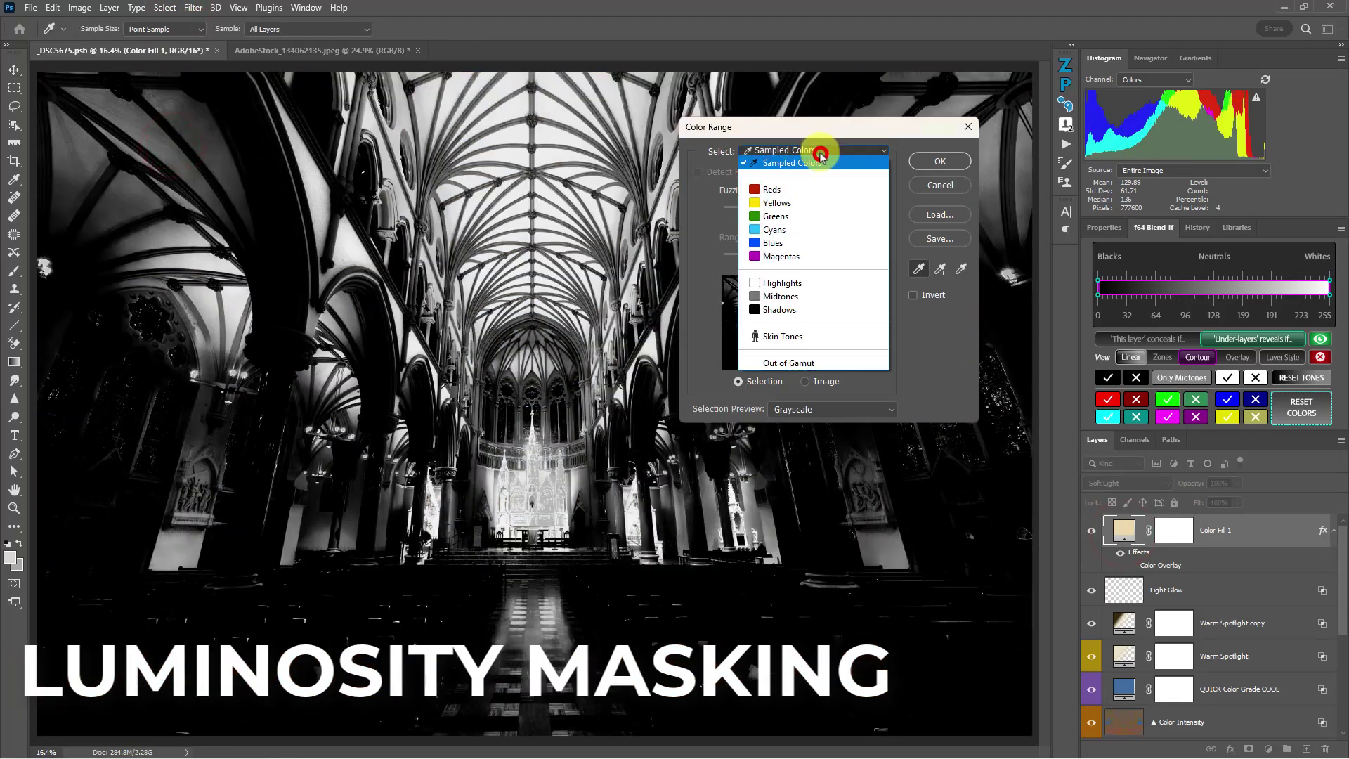
{"action": "left_click", "coordinate": [779, 282]}
{"action": "left_click_drag", "start_coordinate": [752, 210], "coordinate": [800, 214]}
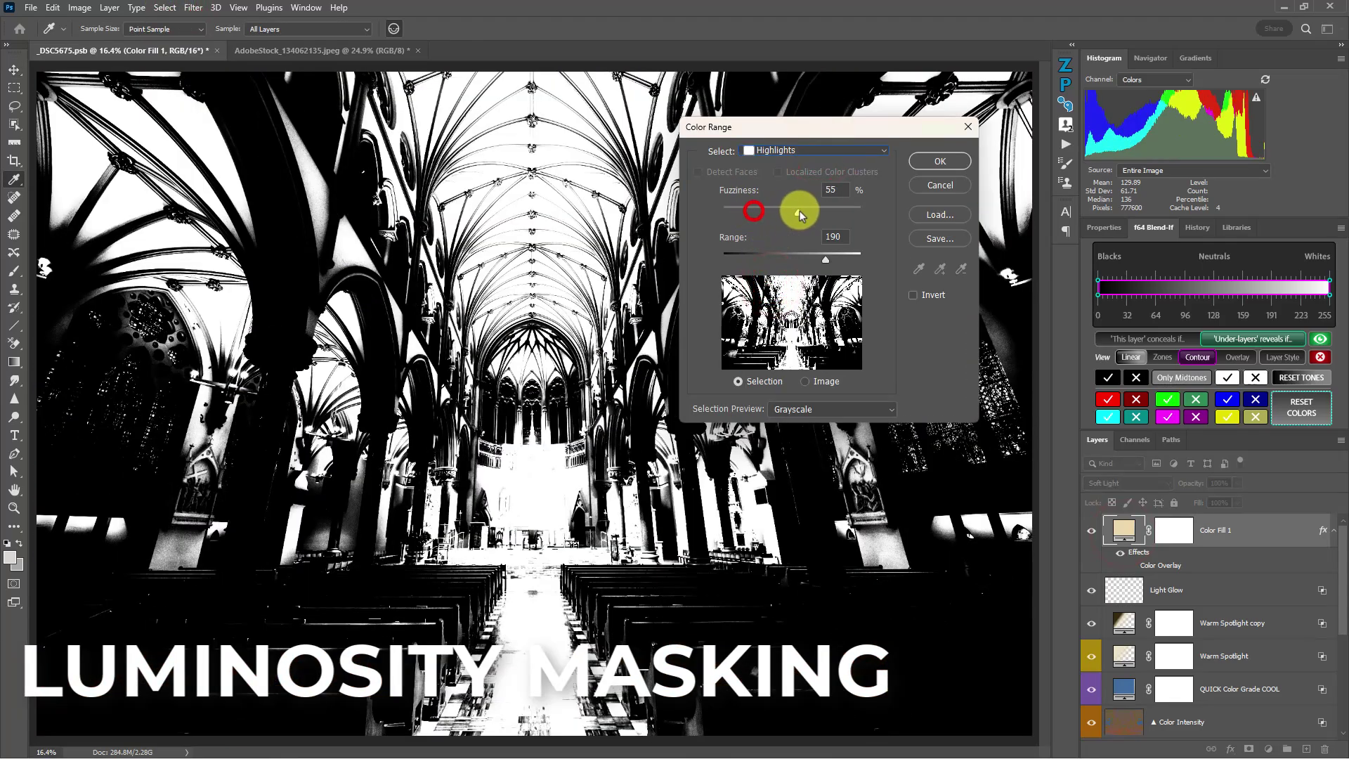
{"action": "left_click_drag", "start_coordinate": [826, 260], "coordinate": [860, 260]}
{"action": "left_click_drag", "start_coordinate": [808, 210], "coordinate": [819, 220]}
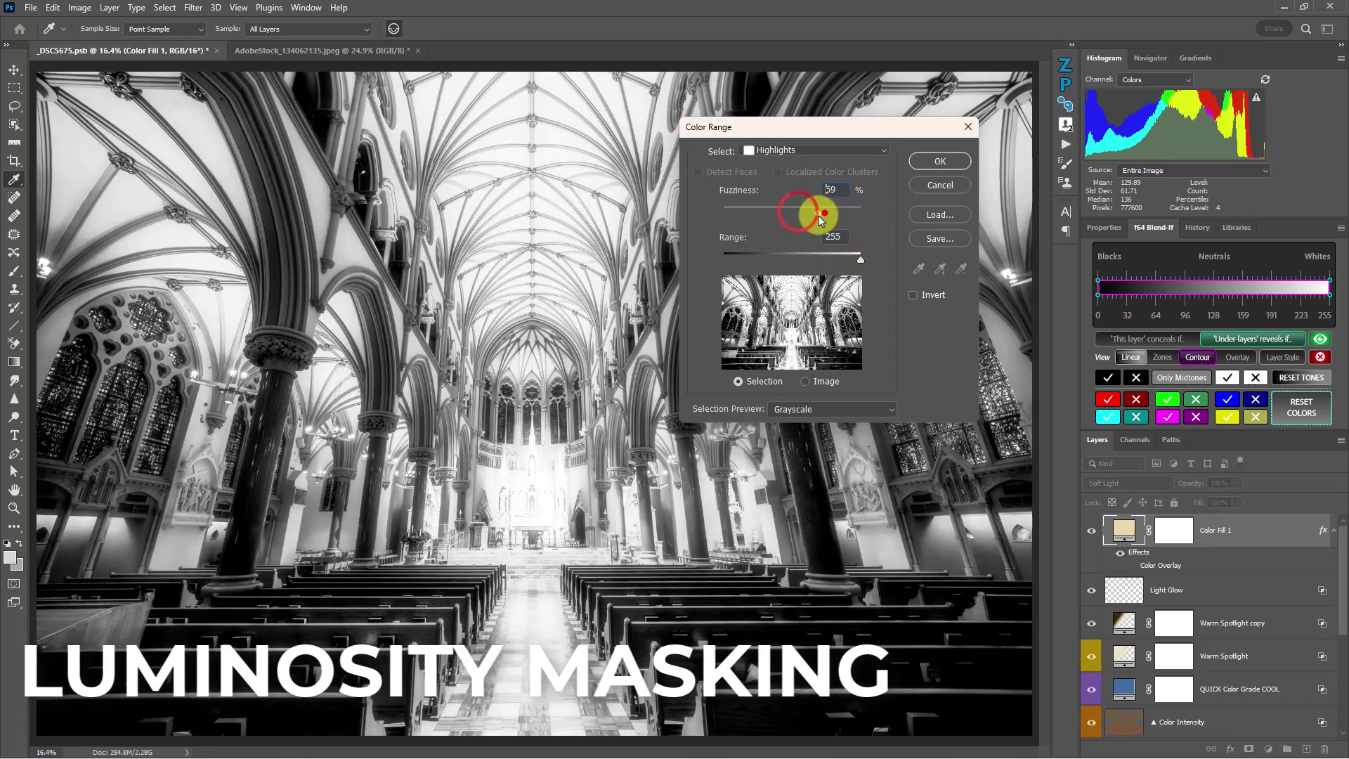
{"action": "left_click", "coordinate": [939, 161]}
Preview the luminosity mask on the canvas, then discard it.
{"action": "left_click", "coordinate": [1094, 532]}
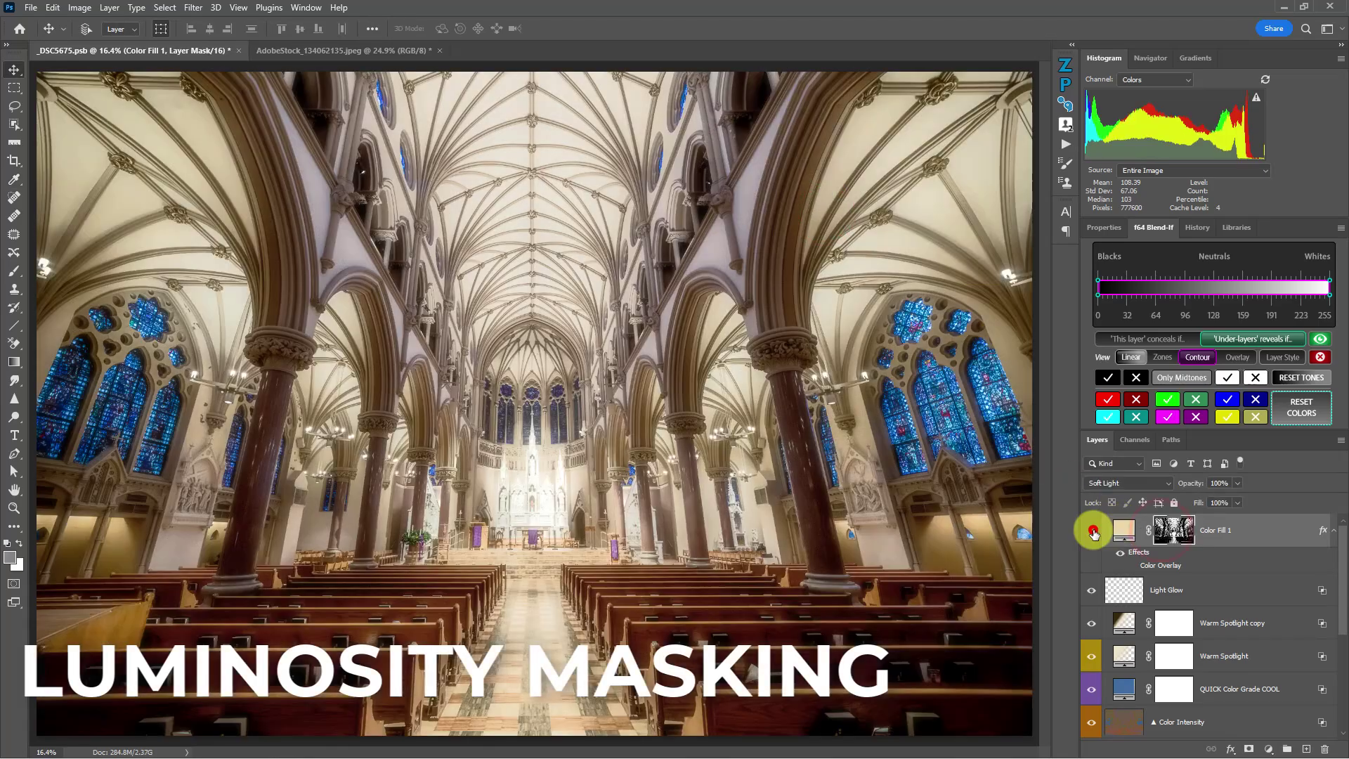
{"action": "left_click", "coordinate": [1183, 528], "text": "alt"}
{"action": "left_click", "coordinate": [1269, 534]}
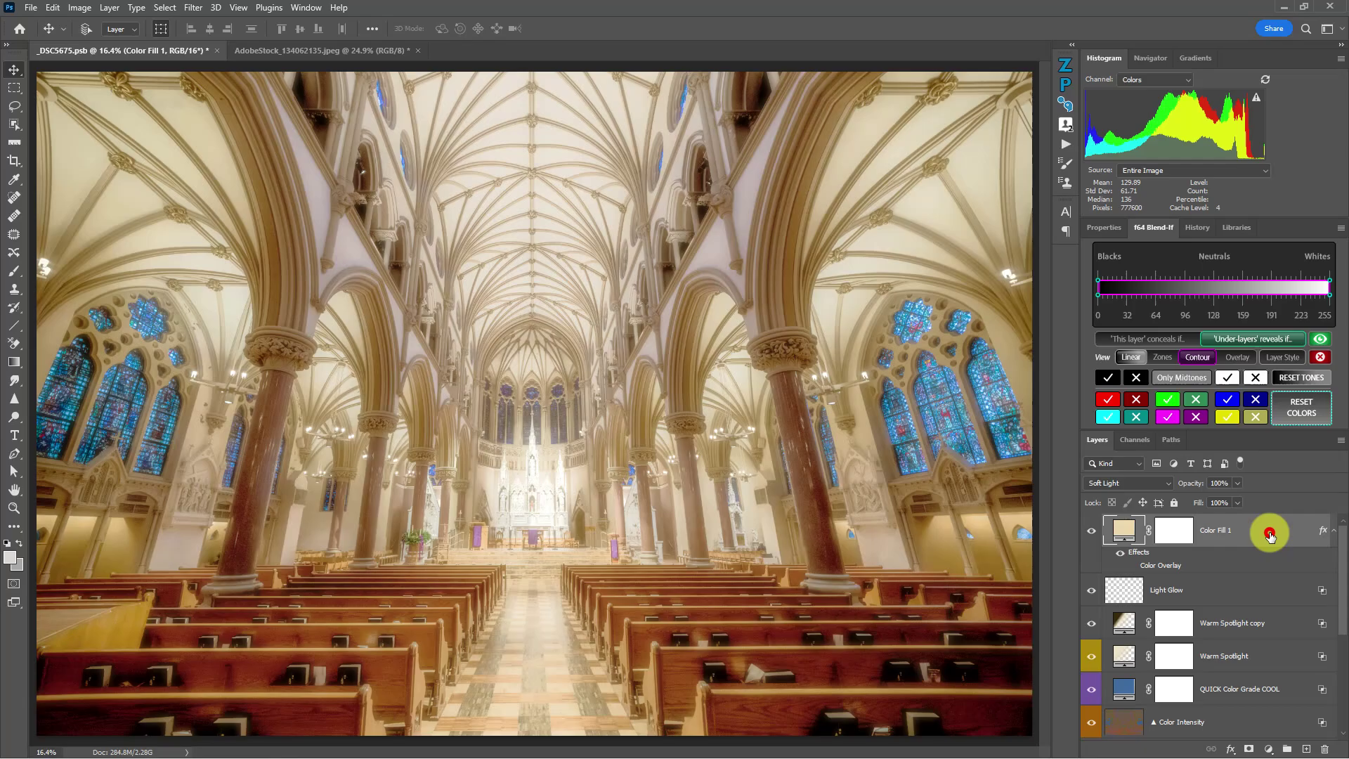
Split Color Fill 1's Gray Blend If underlying black slider to 101/184 and confirm.
{"action": "double_click", "coordinate": [1270, 534]}
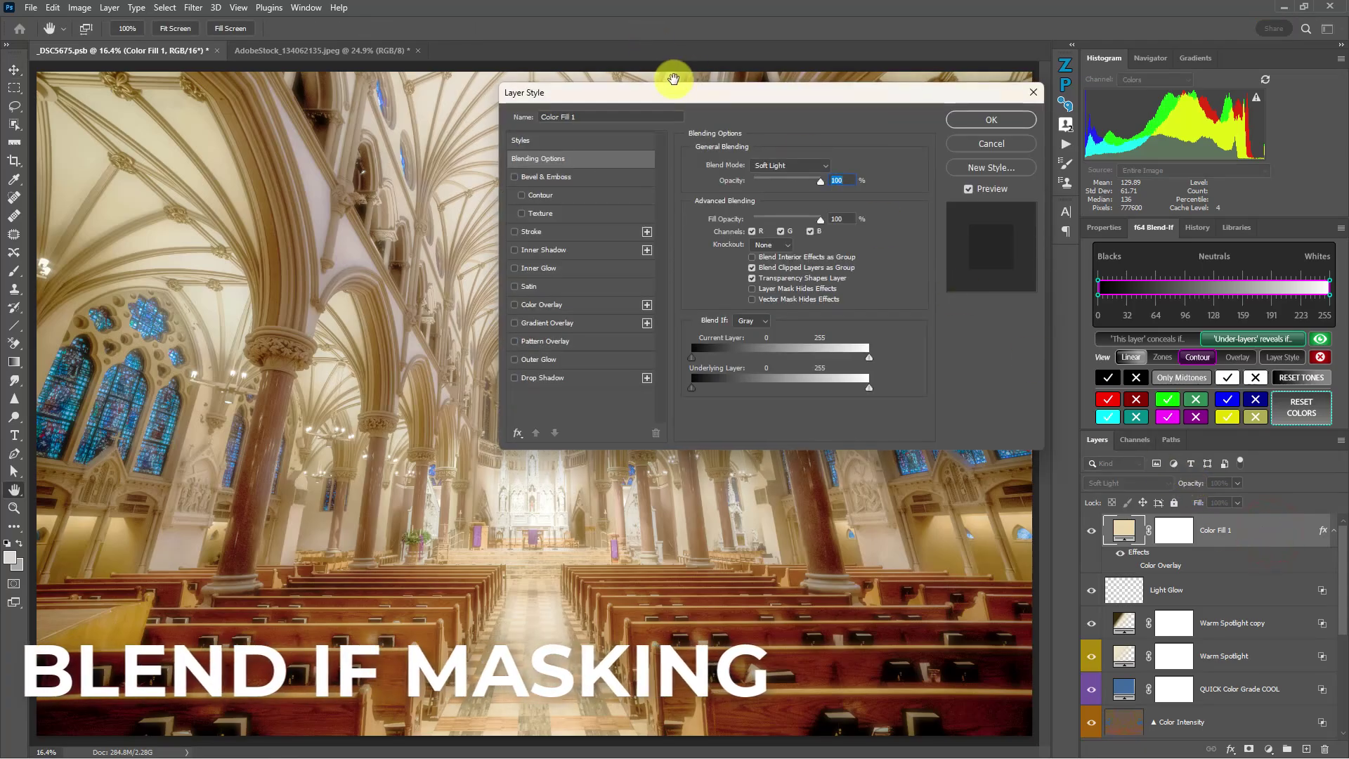
{"action": "left_click_drag", "start_coordinate": [673, 78], "coordinate": [461, 166]}
{"action": "left_click_drag", "start_coordinate": [480, 476], "coordinate": [601, 475]}
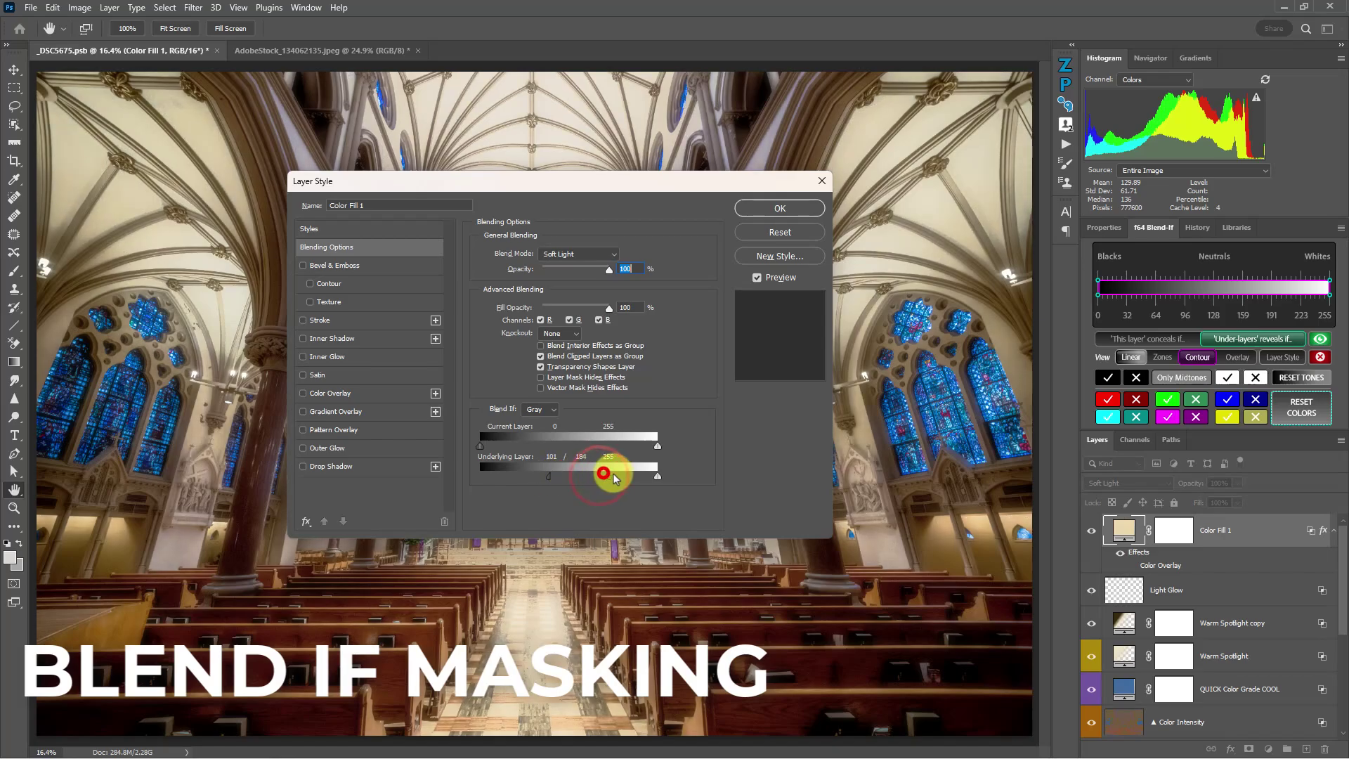
{"action": "key", "text": "Return"}
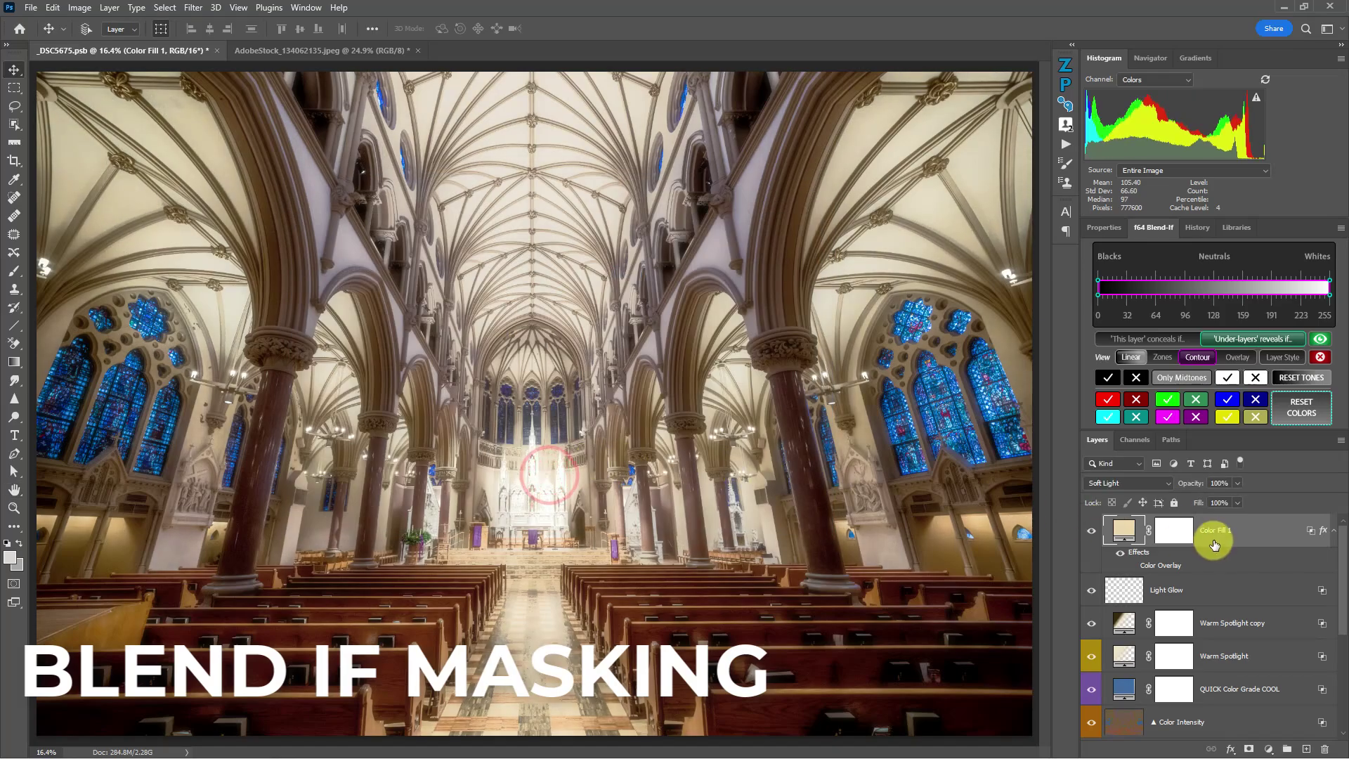
Toggle the magenta Color Overlay preview off and back on.
{"action": "left_click", "coordinate": [1130, 565]}
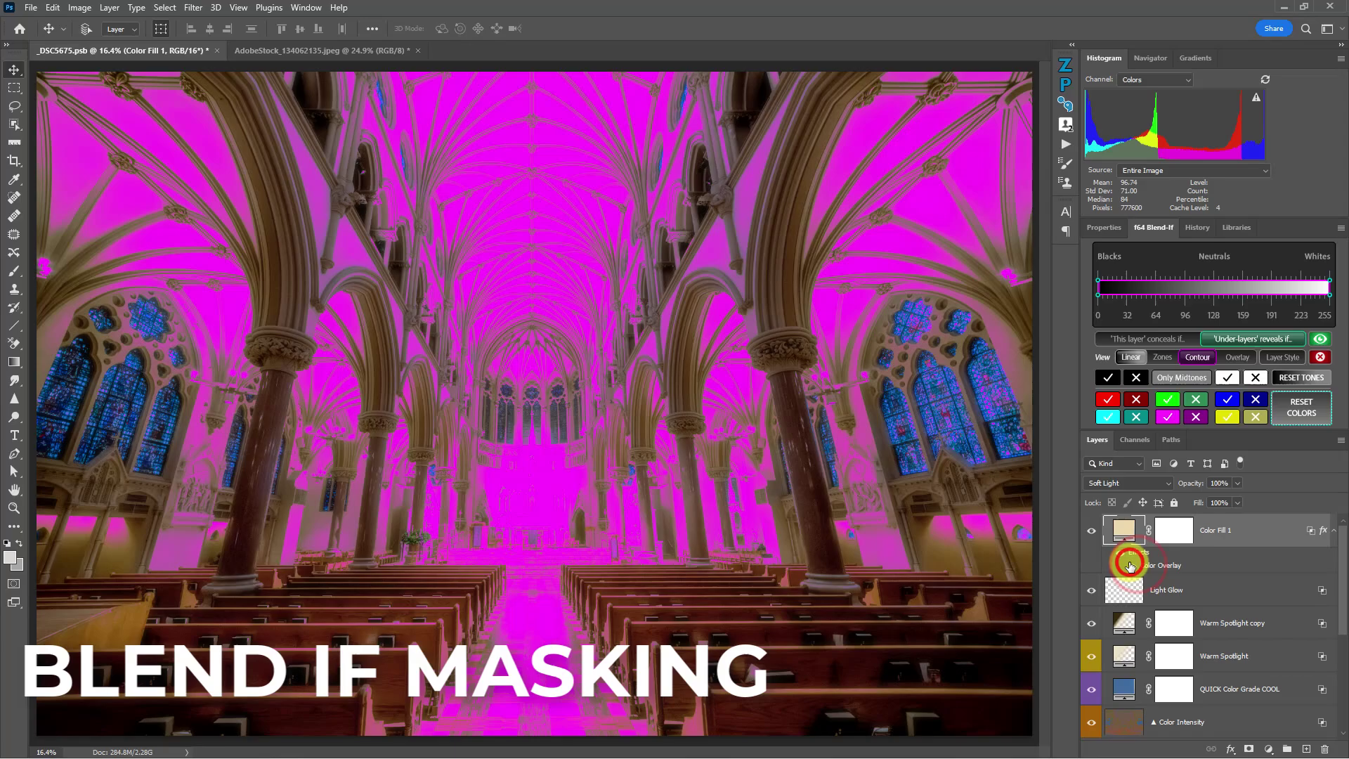
{"action": "left_click", "coordinate": [1129, 564]}
{"action": "left_click", "coordinate": [1130, 564]}
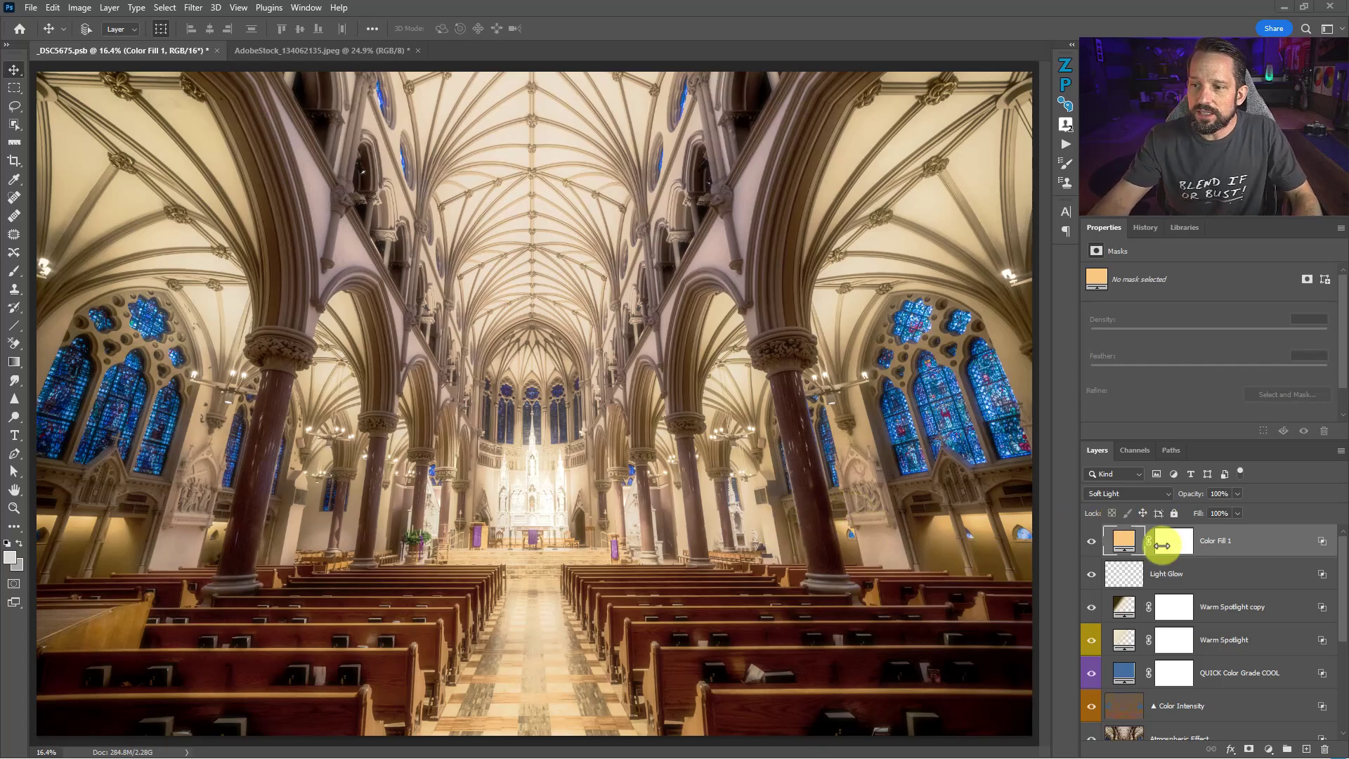
Delete Color Fill 1, leaving Light Glow on top, and review the layer stack.
{"action": "key", "text": "Delete"}
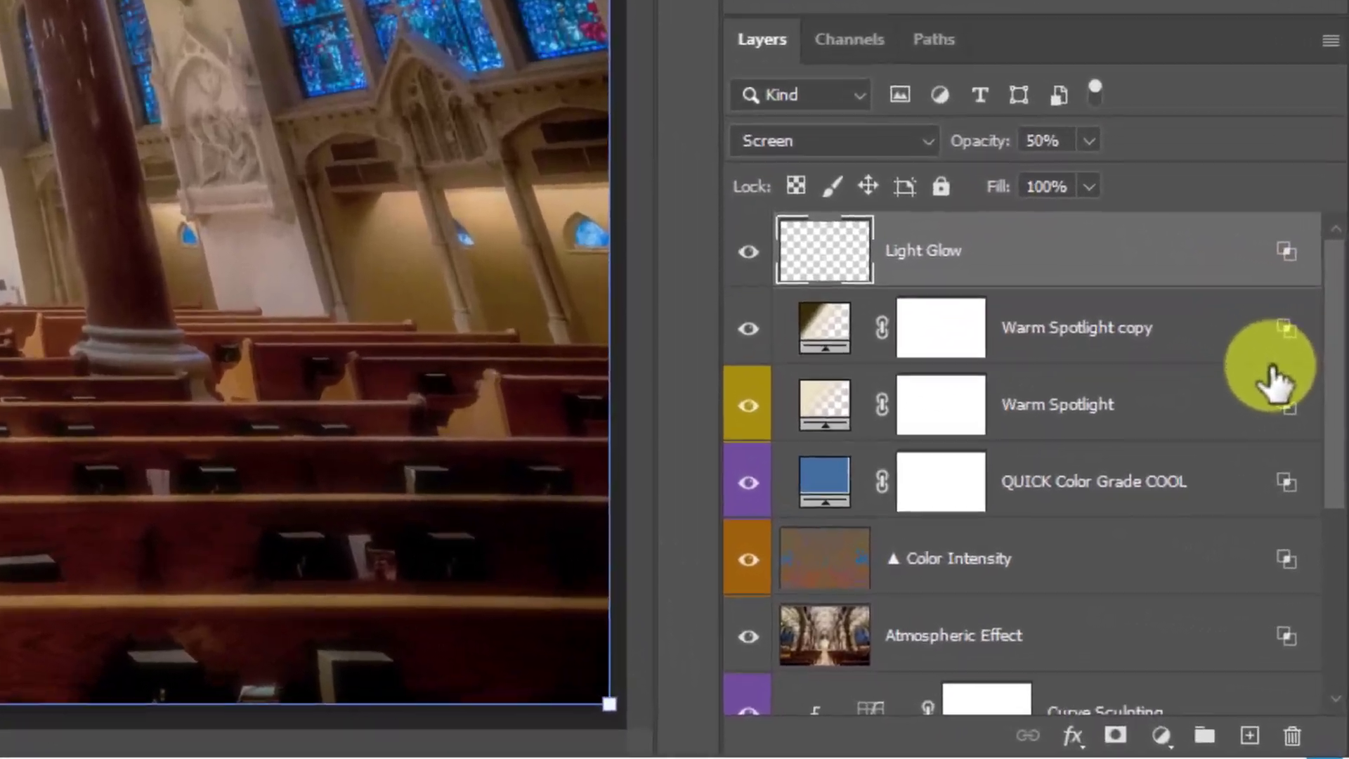
{"action": "scroll", "coordinate": [1277, 368], "scroll_direction": "down", "scroll_amount": 2}
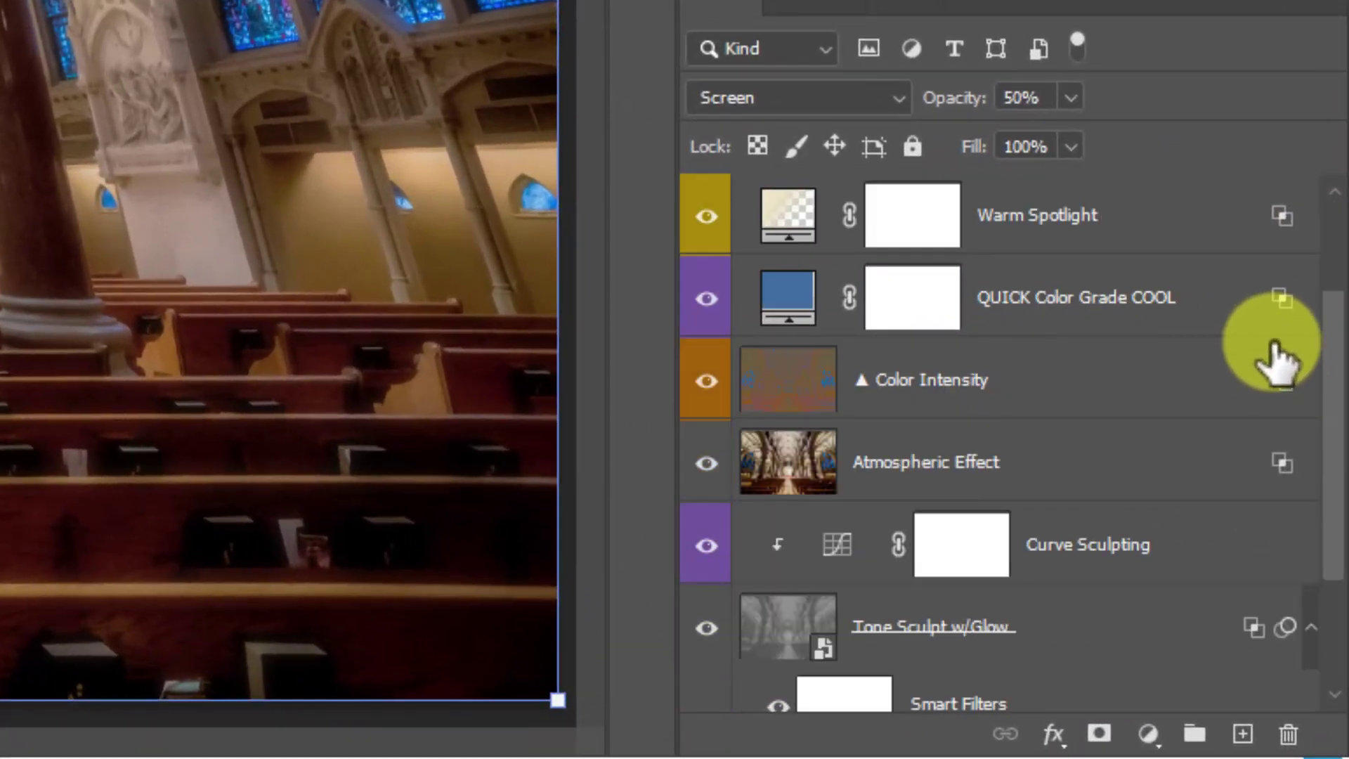
{"action": "scroll", "coordinate": [1265, 295], "scroll_direction": "up", "scroll_amount": 2}
{"action": "scroll", "coordinate": [1236, 236], "scroll_direction": "down", "scroll_amount": 1}
{"action": "scroll", "coordinate": [1235, 235], "scroll_direction": "down", "scroll_amount": 3}
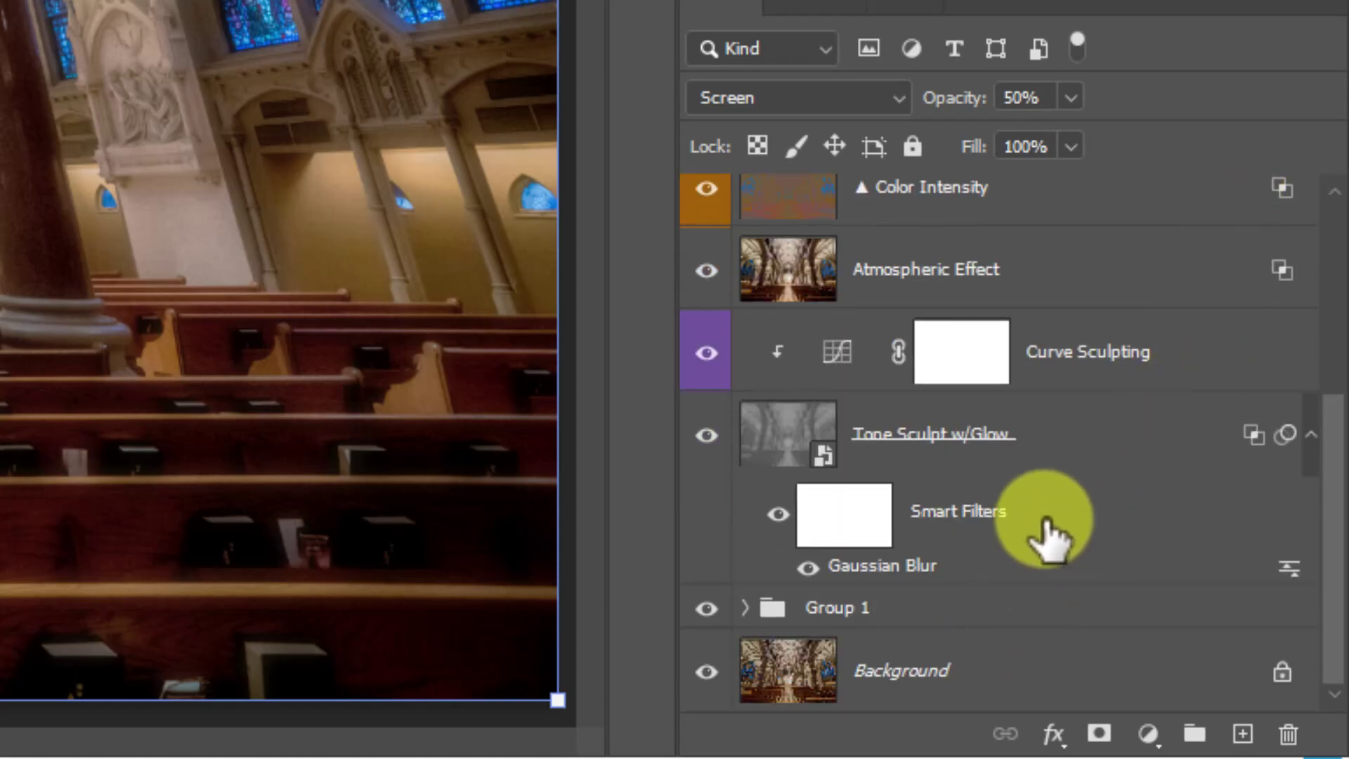
{"action": "scroll", "coordinate": [1068, 509], "scroll_direction": "up", "scroll_amount": 4}
{"action": "scroll", "coordinate": [1086, 485], "scroll_direction": "up", "scroll_amount": 1}
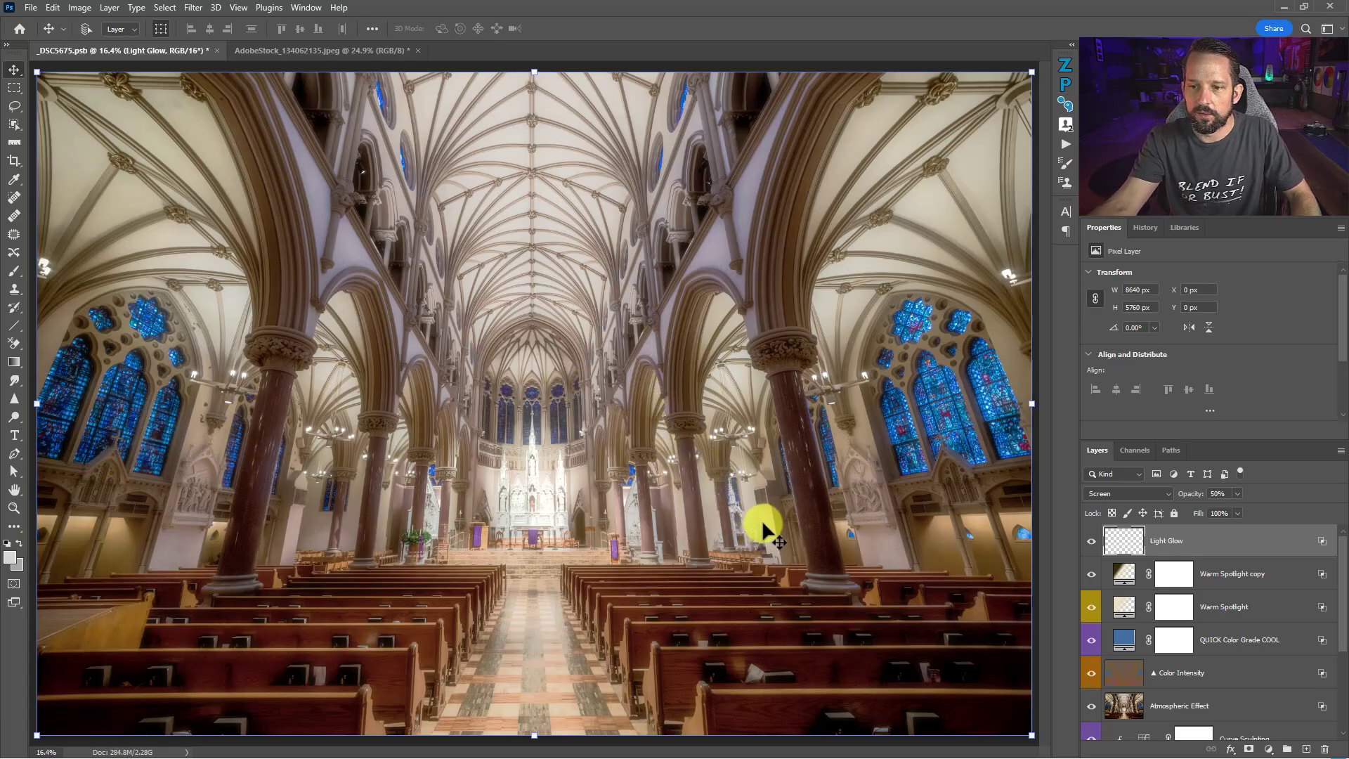
Add a pale cream Solid Color fill layer in Soft Light blend mode.
{"action": "left_click", "coordinate": [1268, 749]}
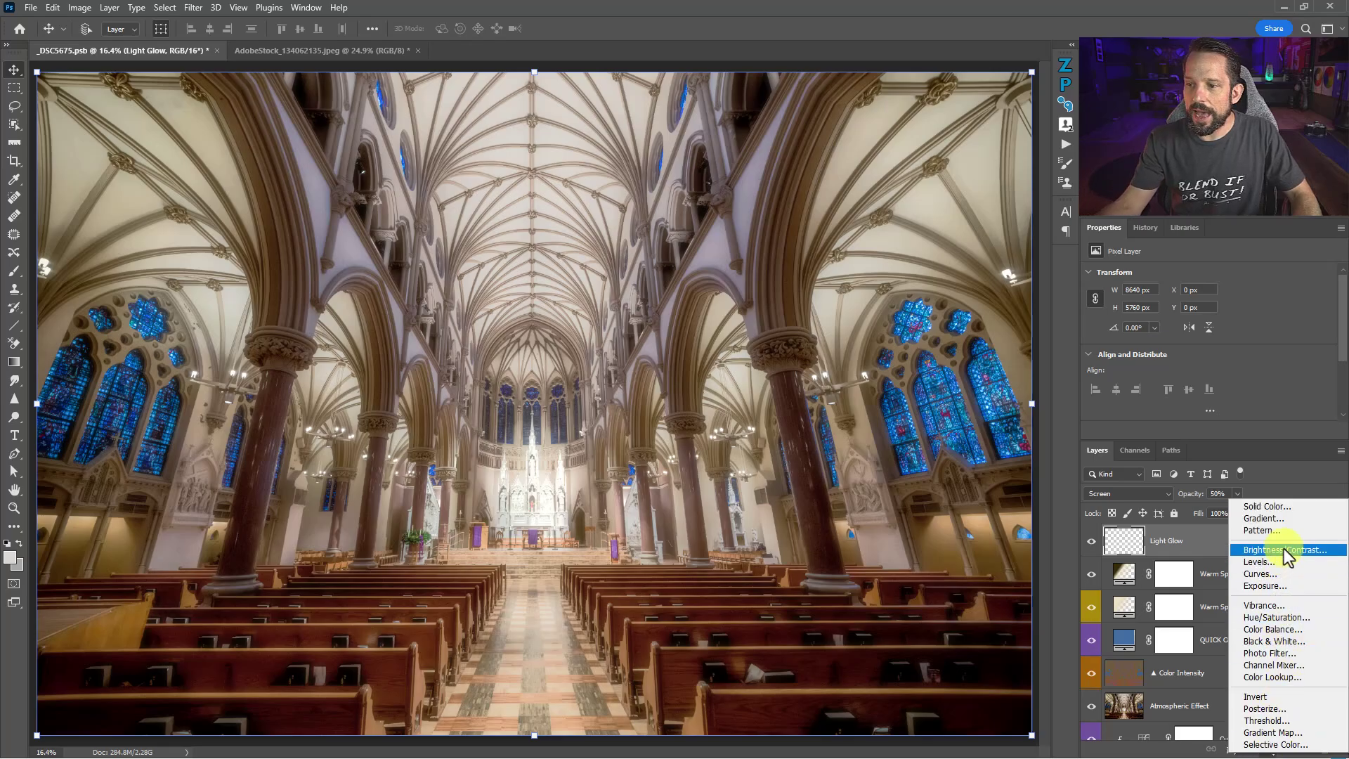
{"action": "left_click", "coordinate": [1278, 506]}
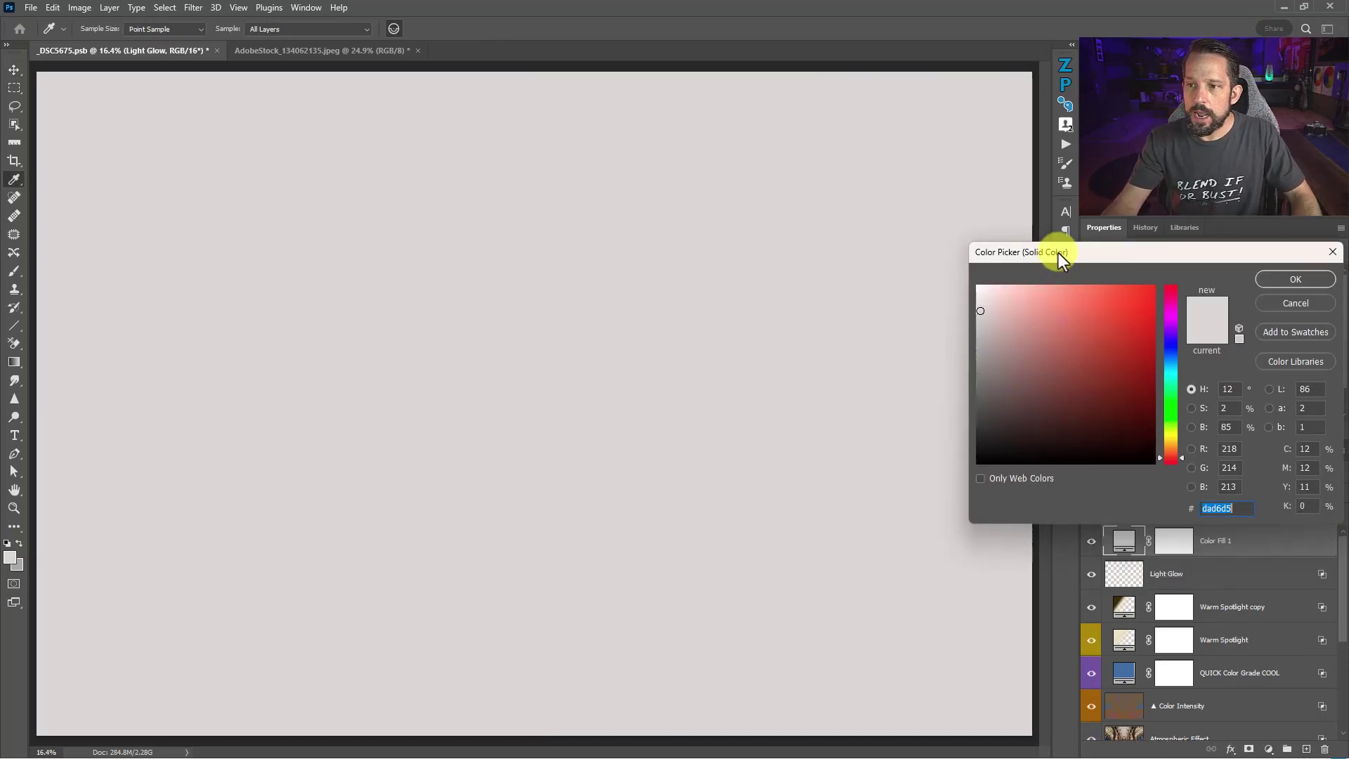
{"action": "left_click_drag", "start_coordinate": [1058, 251], "coordinate": [867, 237]}
{"action": "left_click_drag", "start_coordinate": [973, 439], "coordinate": [979, 426]}
{"action": "left_click_drag", "start_coordinate": [846, 325], "coordinate": [840, 271]}
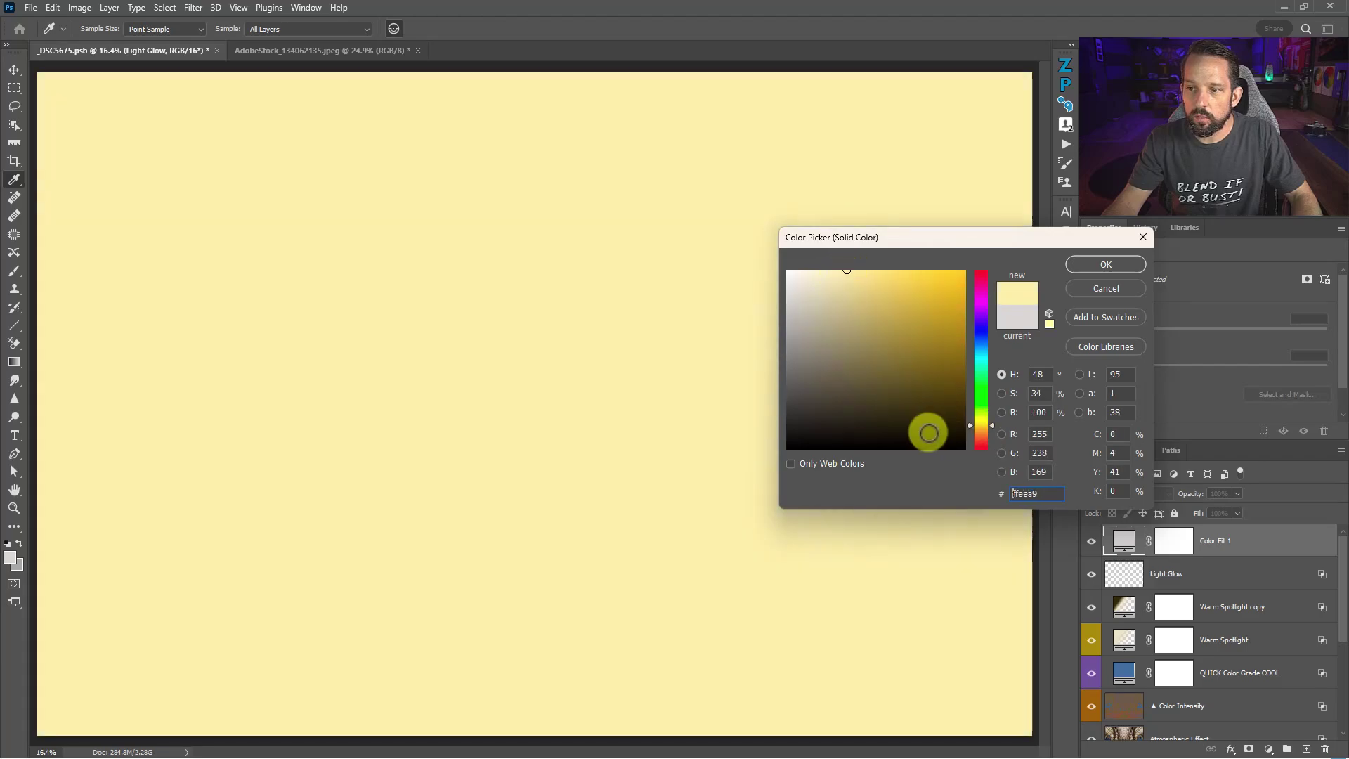
{"action": "left_click_drag", "start_coordinate": [971, 426], "coordinate": [970, 427]}
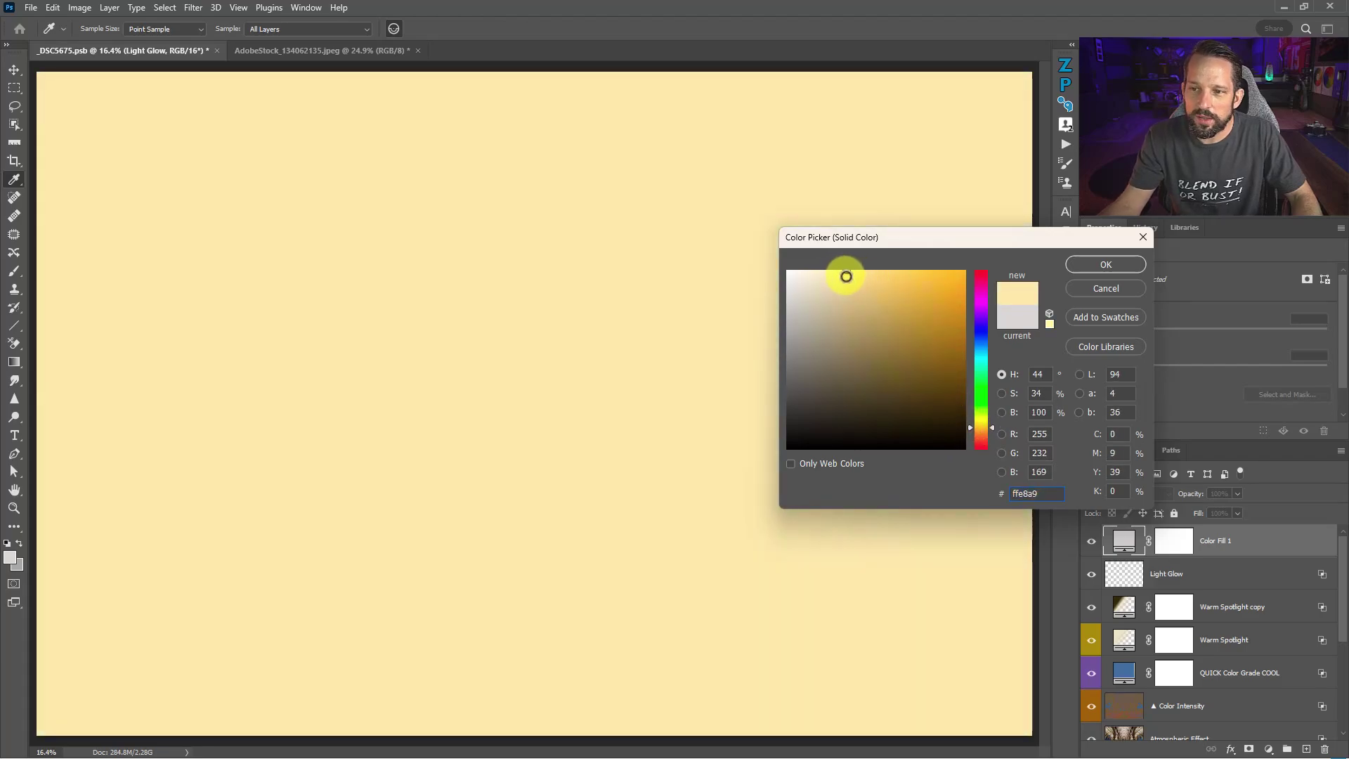
{"action": "left_click_drag", "start_coordinate": [846, 274], "coordinate": [834, 285]}
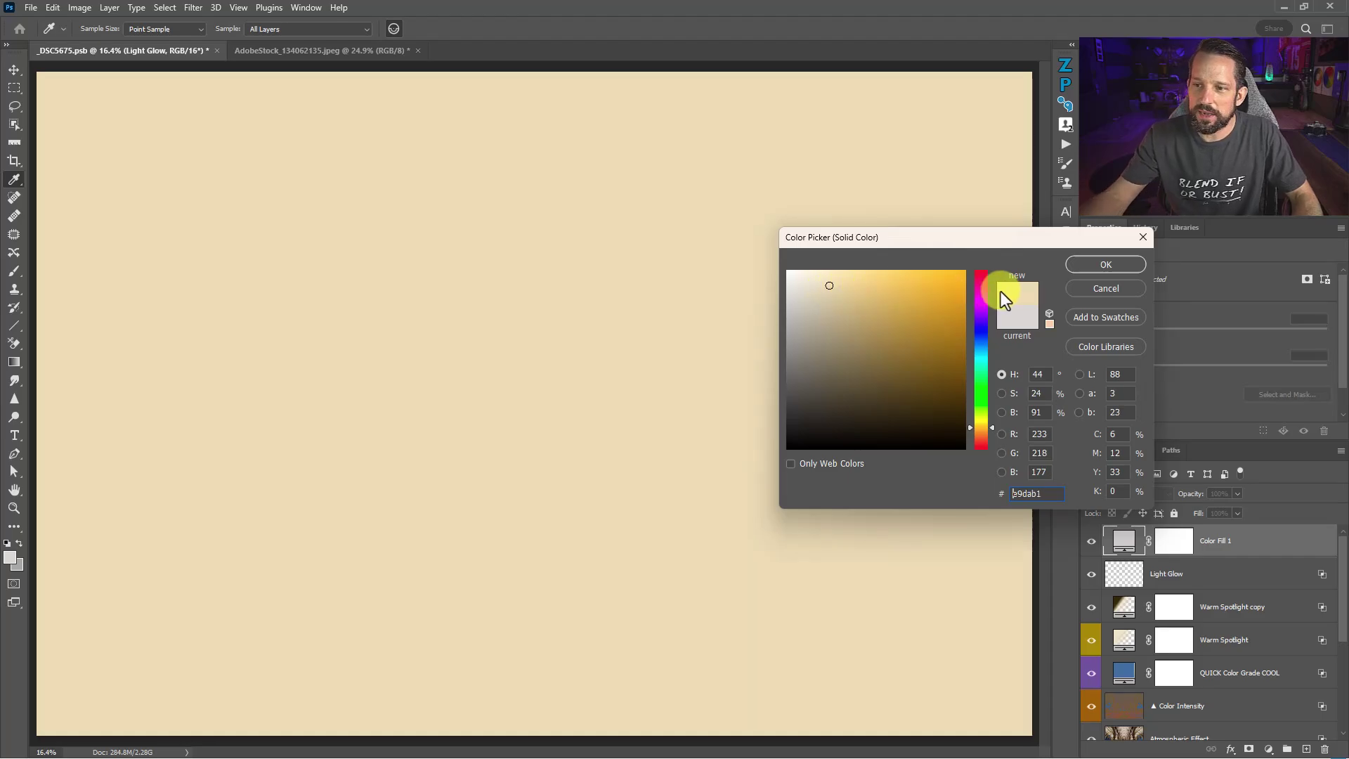
{"action": "left_click", "coordinate": [1095, 268]}
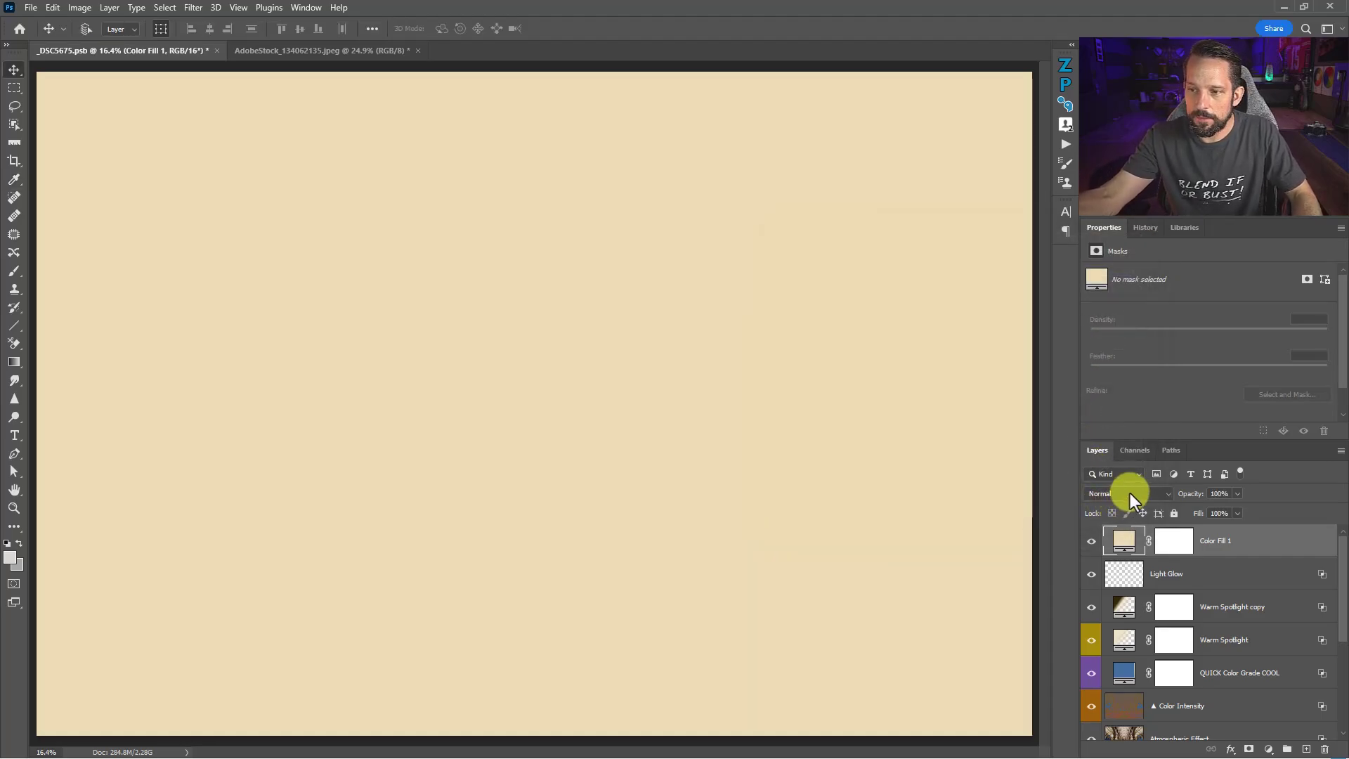
{"action": "left_click", "coordinate": [1130, 492]}
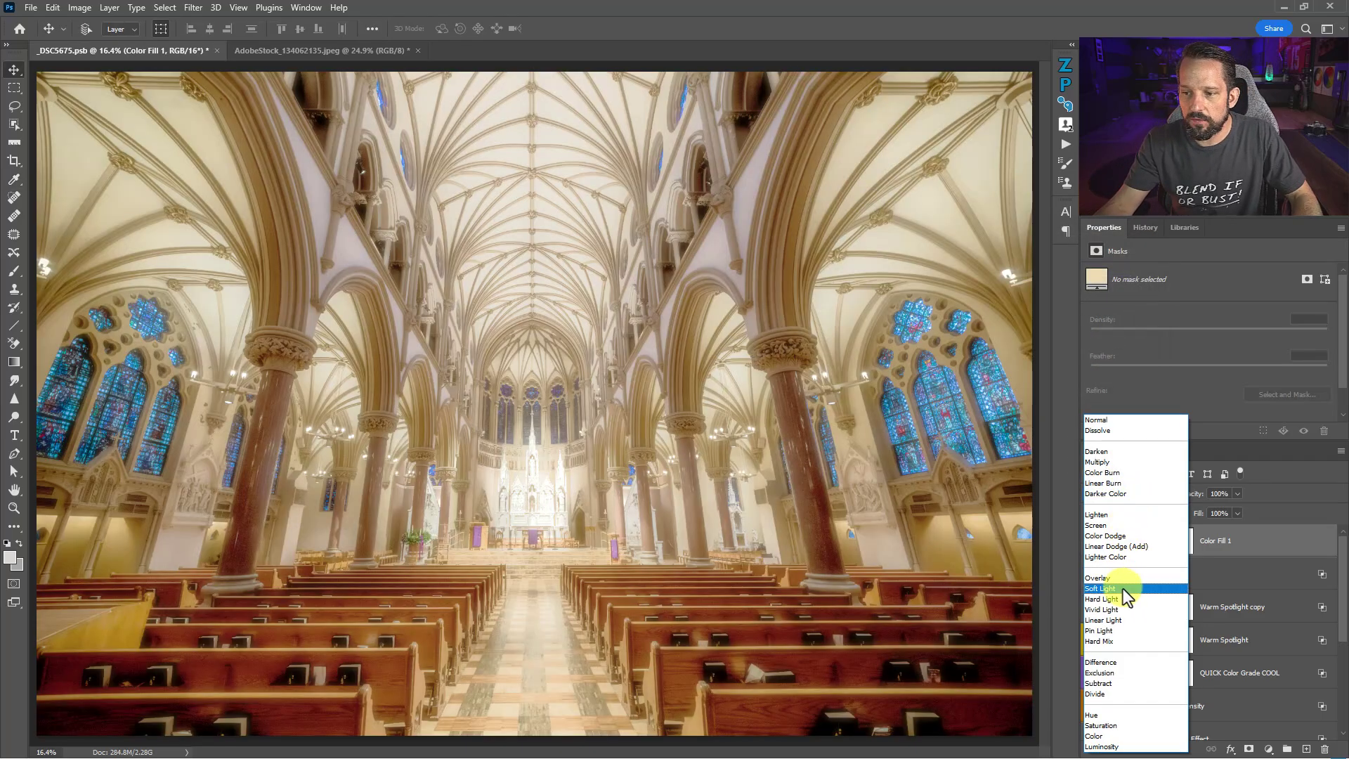
{"action": "left_click", "coordinate": [1122, 588]}
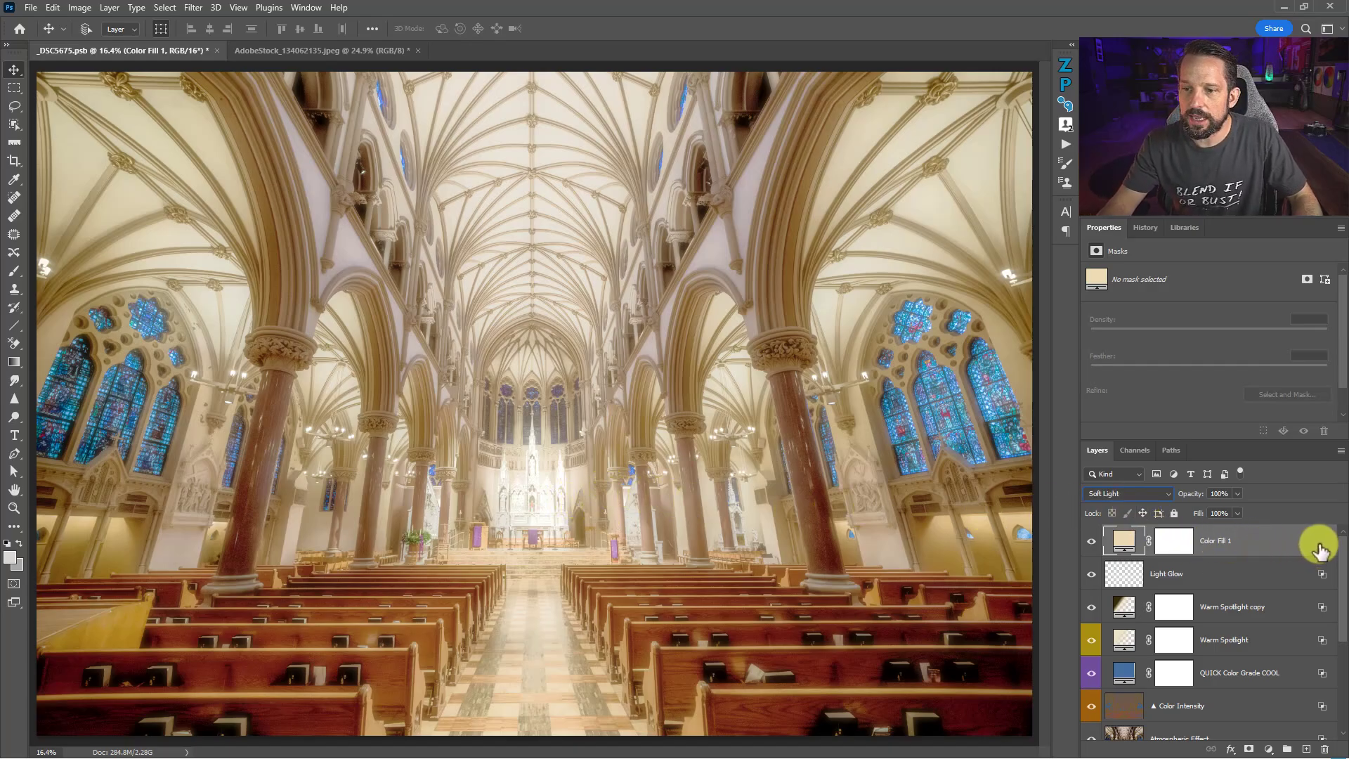
In Color Fill 1's Blending Options, split the Gray underlying black slider to 69/182.
{"action": "double_click", "coordinate": [1231, 539]}
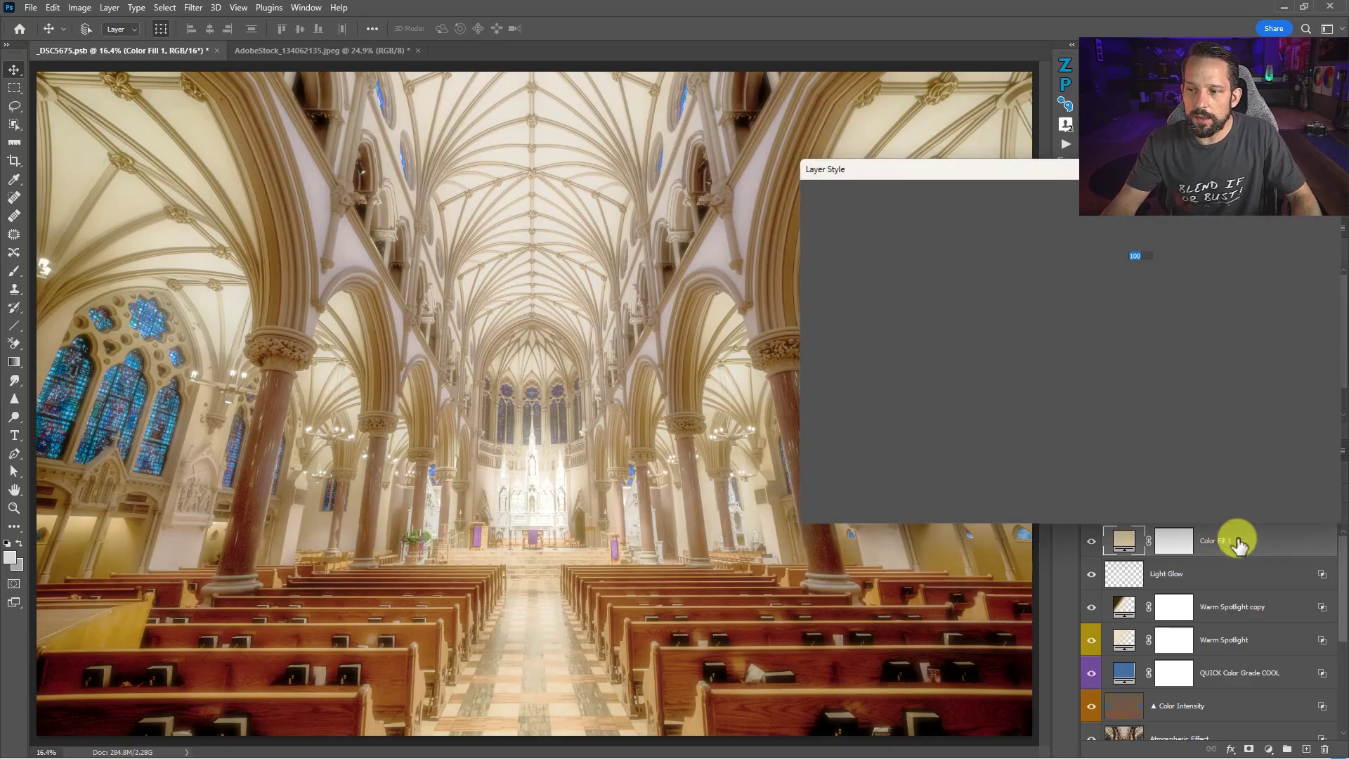
{"action": "left_click_drag", "start_coordinate": [970, 172], "coordinate": [770, 142]}
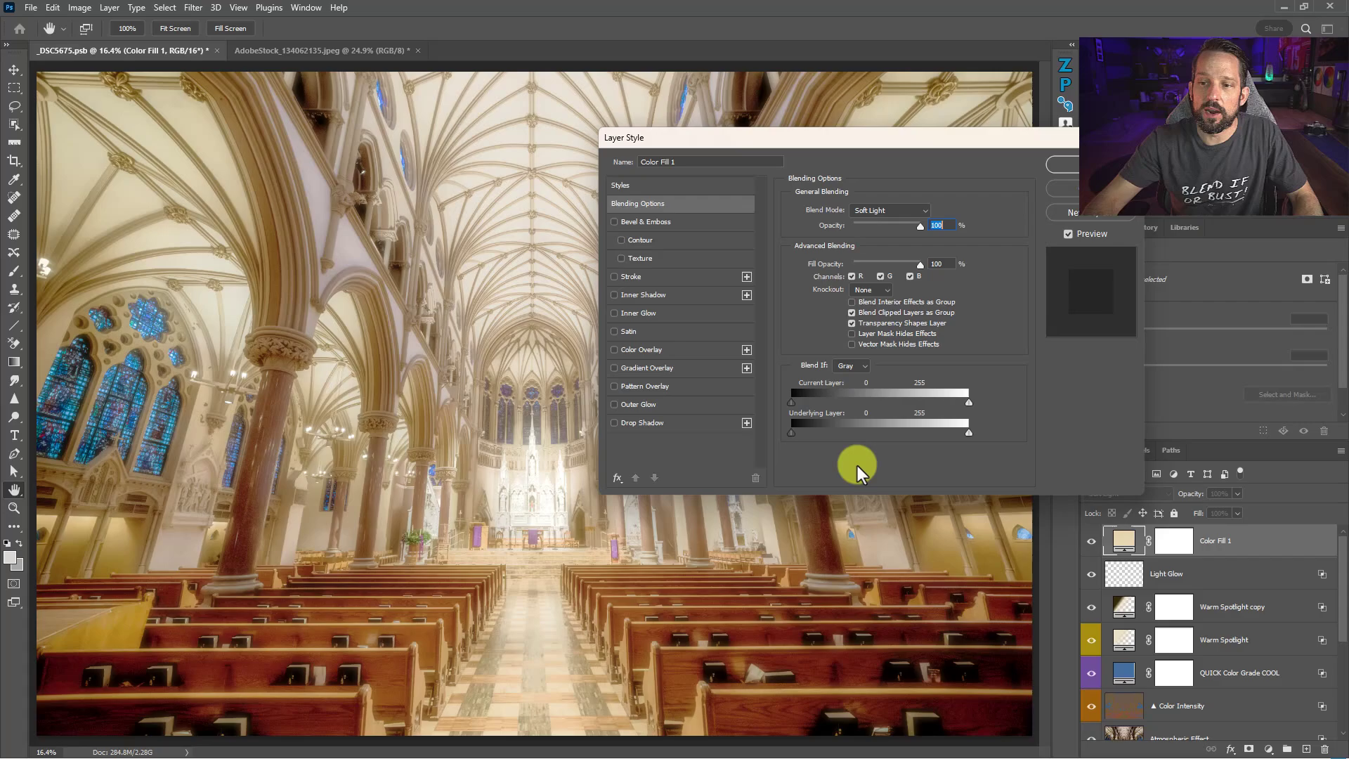
{"action": "left_click_drag", "start_coordinate": [793, 433], "coordinate": [909, 436]}
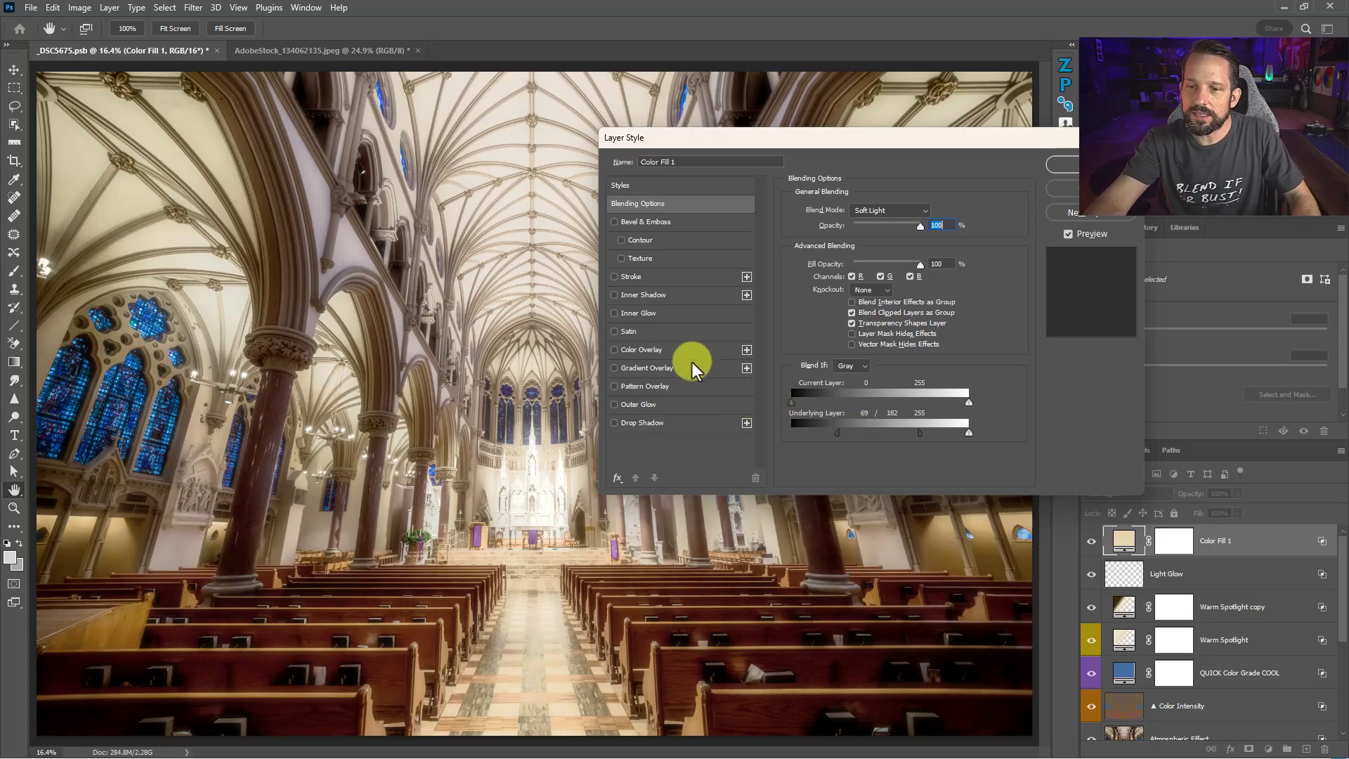
Add a magenta Color Overlay effect to Color Fill 1 to mark its reach.
{"action": "left_click", "coordinate": [616, 350]}
{"action": "left_click", "coordinate": [942, 208]}
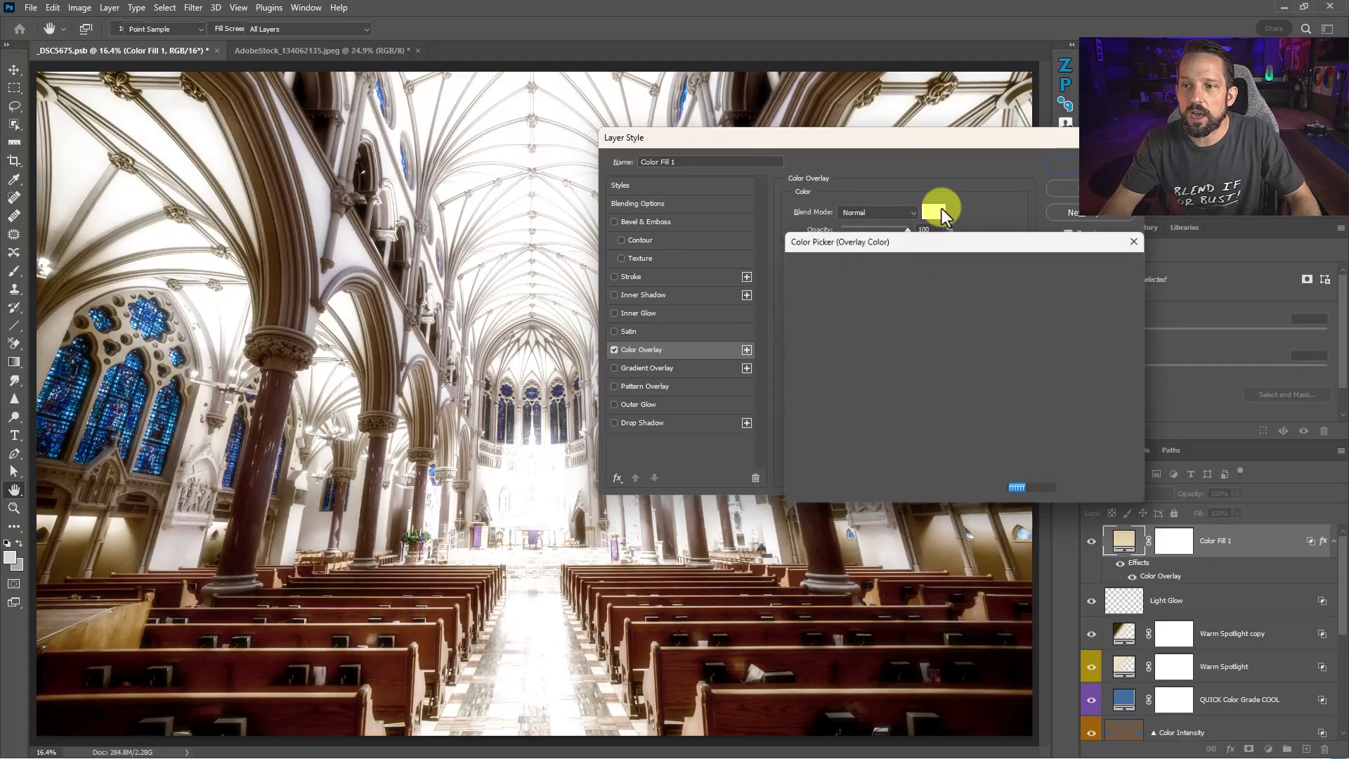
{"action": "left_click_drag", "start_coordinate": [933, 292], "coordinate": [999, 241]}
{"action": "left_click", "coordinate": [981, 304]}
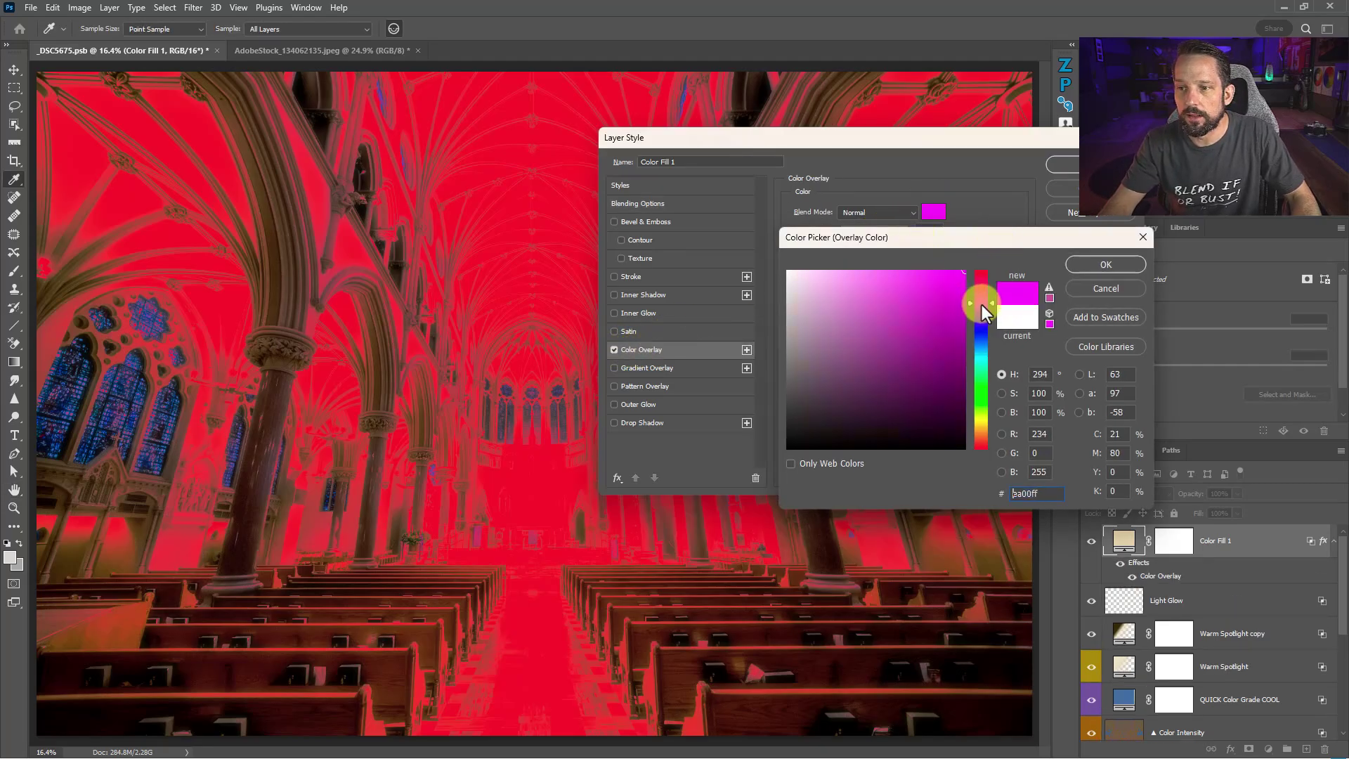
{"action": "left_click", "coordinate": [1070, 264]}
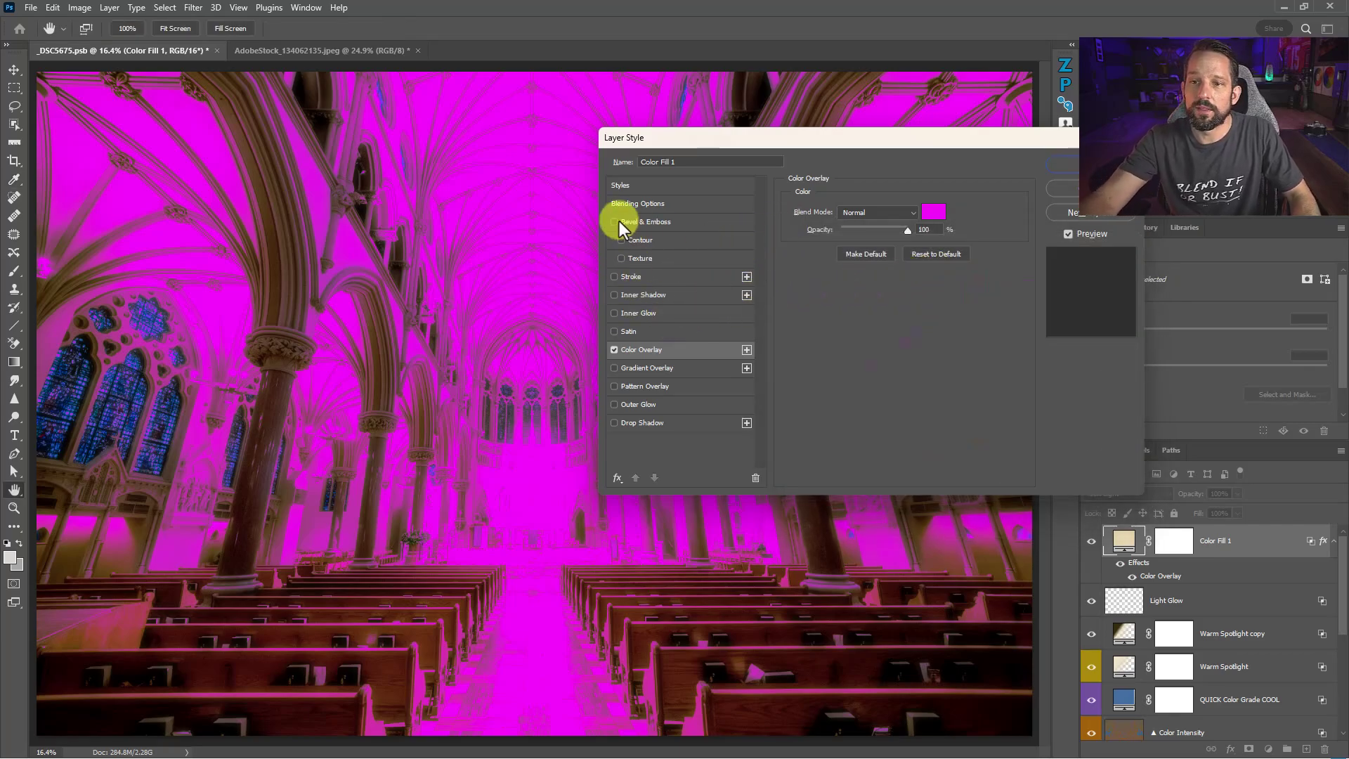
Set the underlying Blend If shadow split to 68/208 and apply it.
{"action": "left_click", "coordinate": [632, 205]}
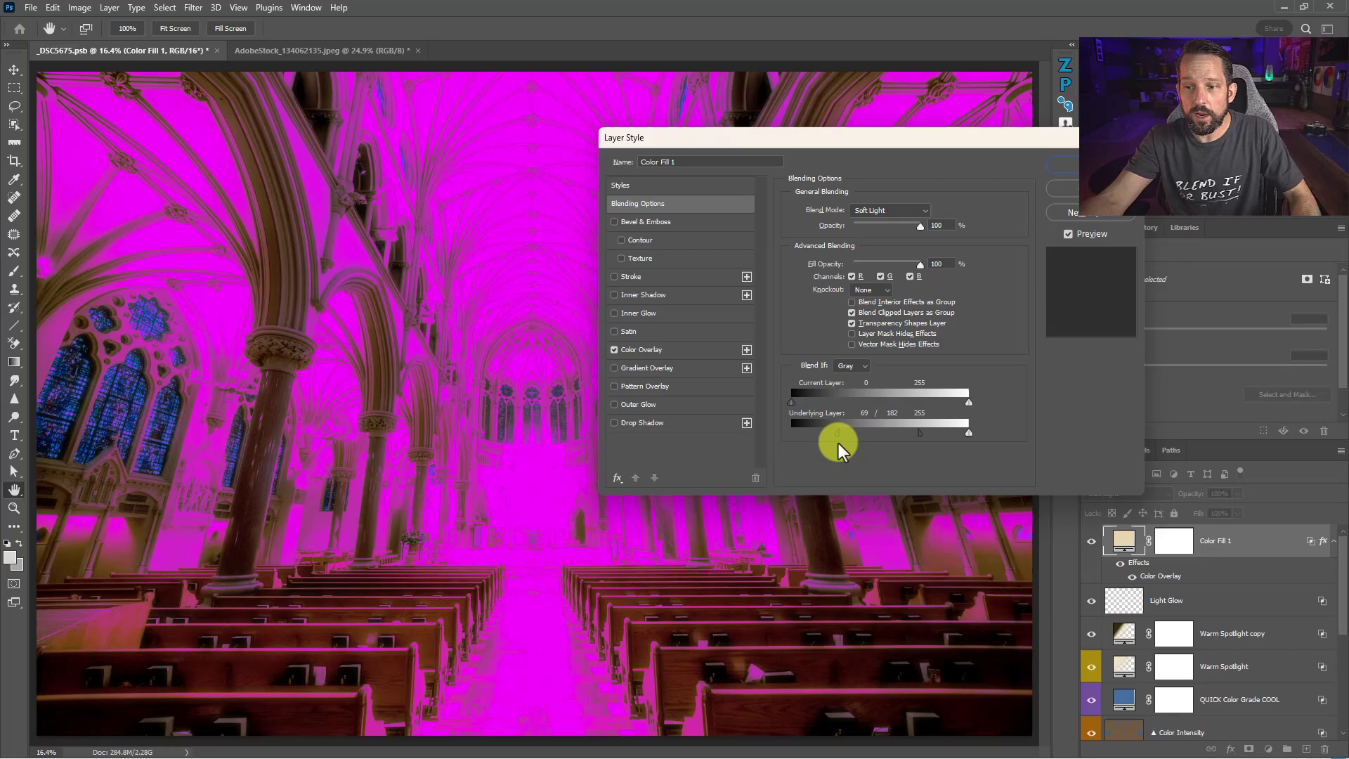
{"action": "mouse_move", "coordinate": [832, 432]}
{"action": "left_mouse_down"}
{"action": "mouse_move", "coordinate": [873, 439]}
{"action": "mouse_move", "coordinate": [825, 436]}
{"action": "left_mouse_up"}
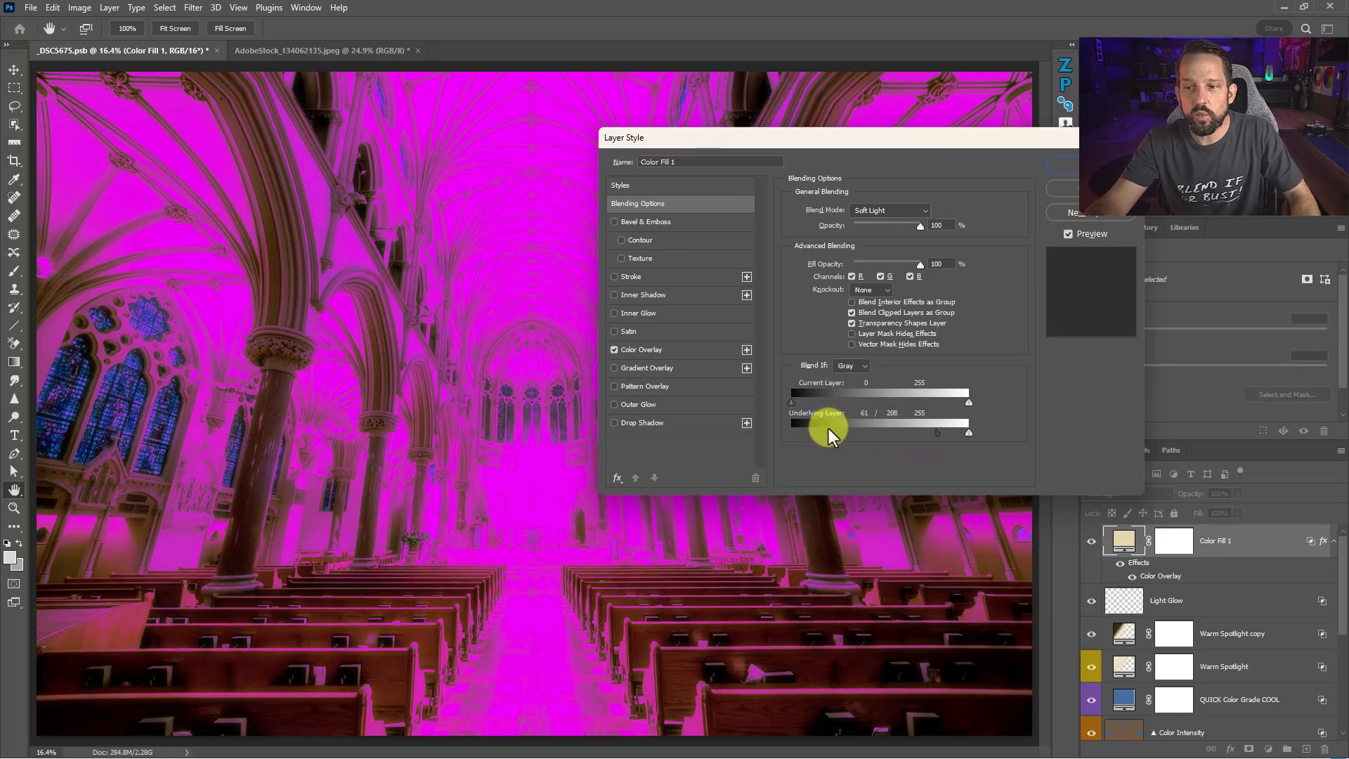
{"action": "left_click_drag", "start_coordinate": [837, 430], "coordinate": [842, 431]}
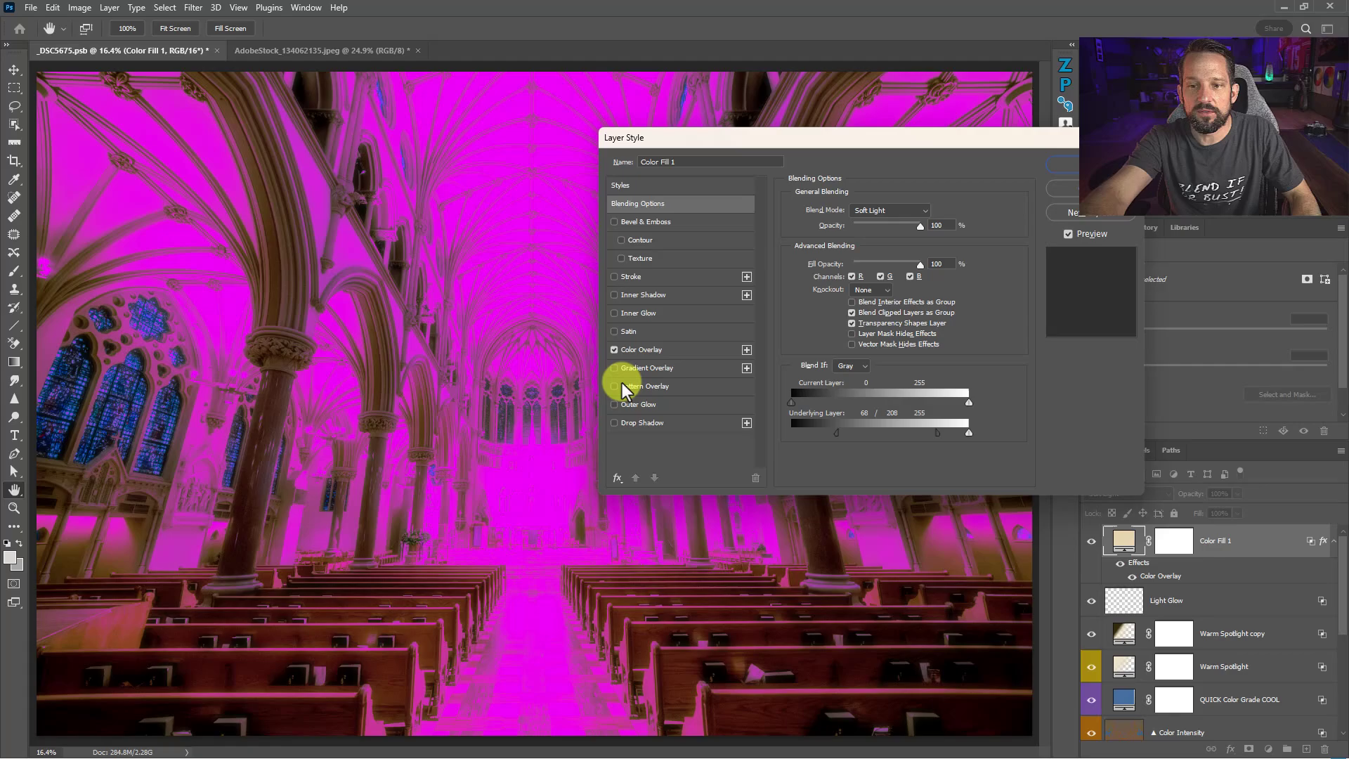
{"action": "left_click", "coordinate": [1065, 176]}
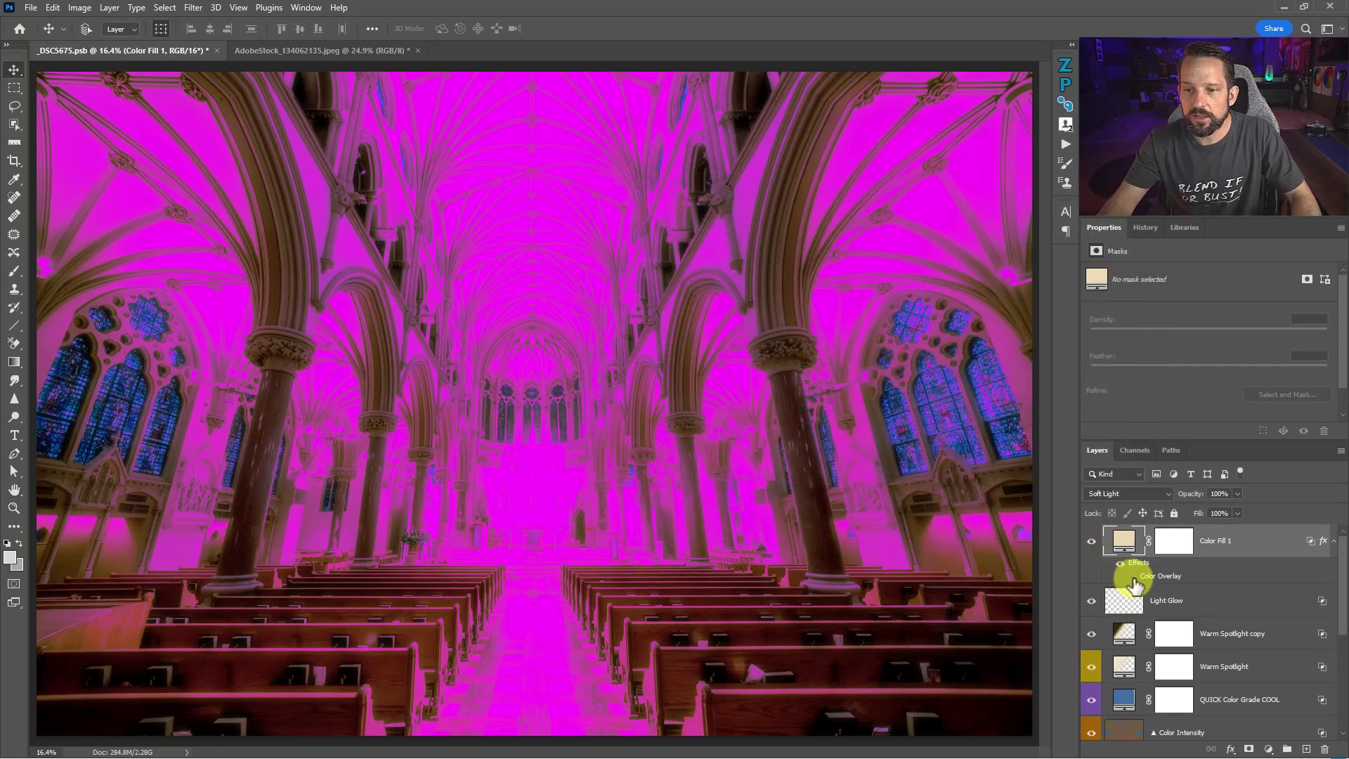
Hide the magenta Color Overlay and toggle Color Fill 1 to compare the warmth.
{"action": "left_click", "coordinate": [1132, 576]}
{"action": "left_click", "coordinate": [1091, 541]}
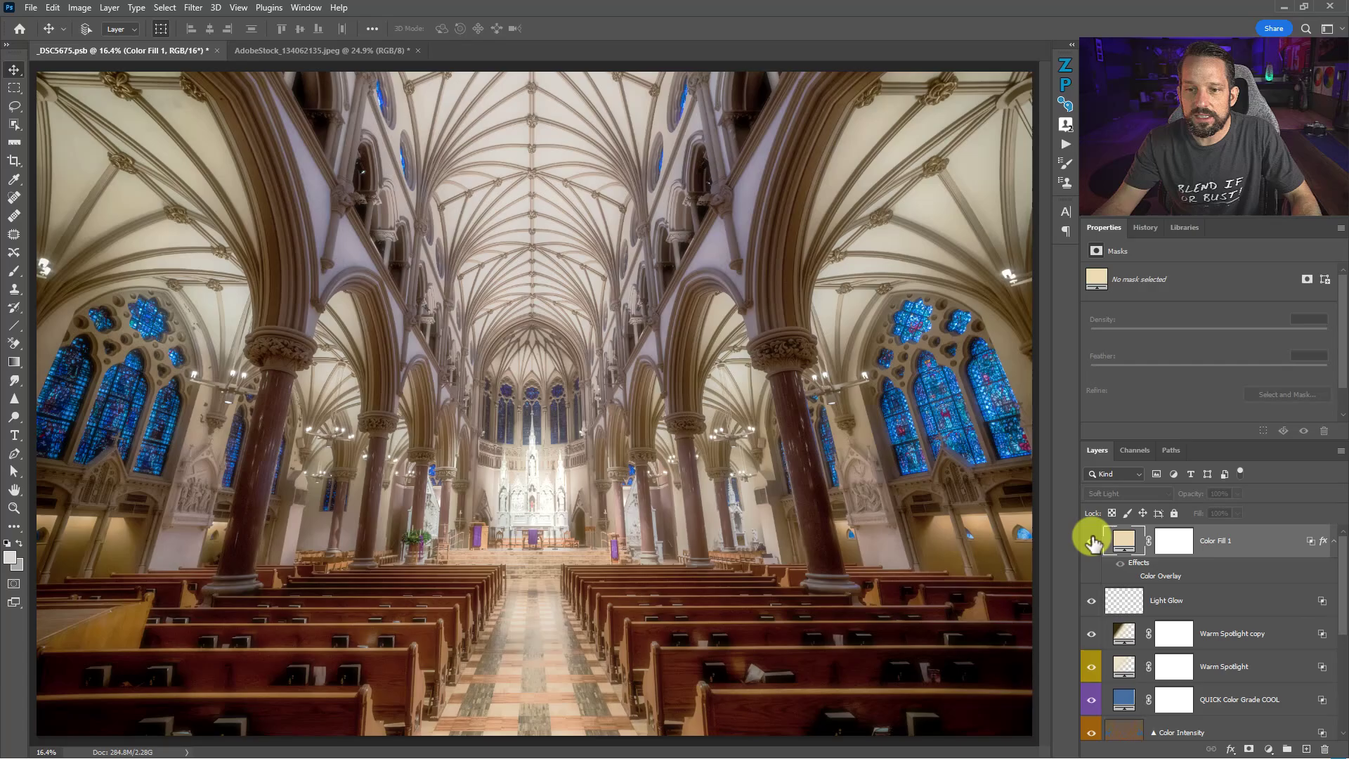
{"action": "left_click", "coordinate": [1090, 541]}
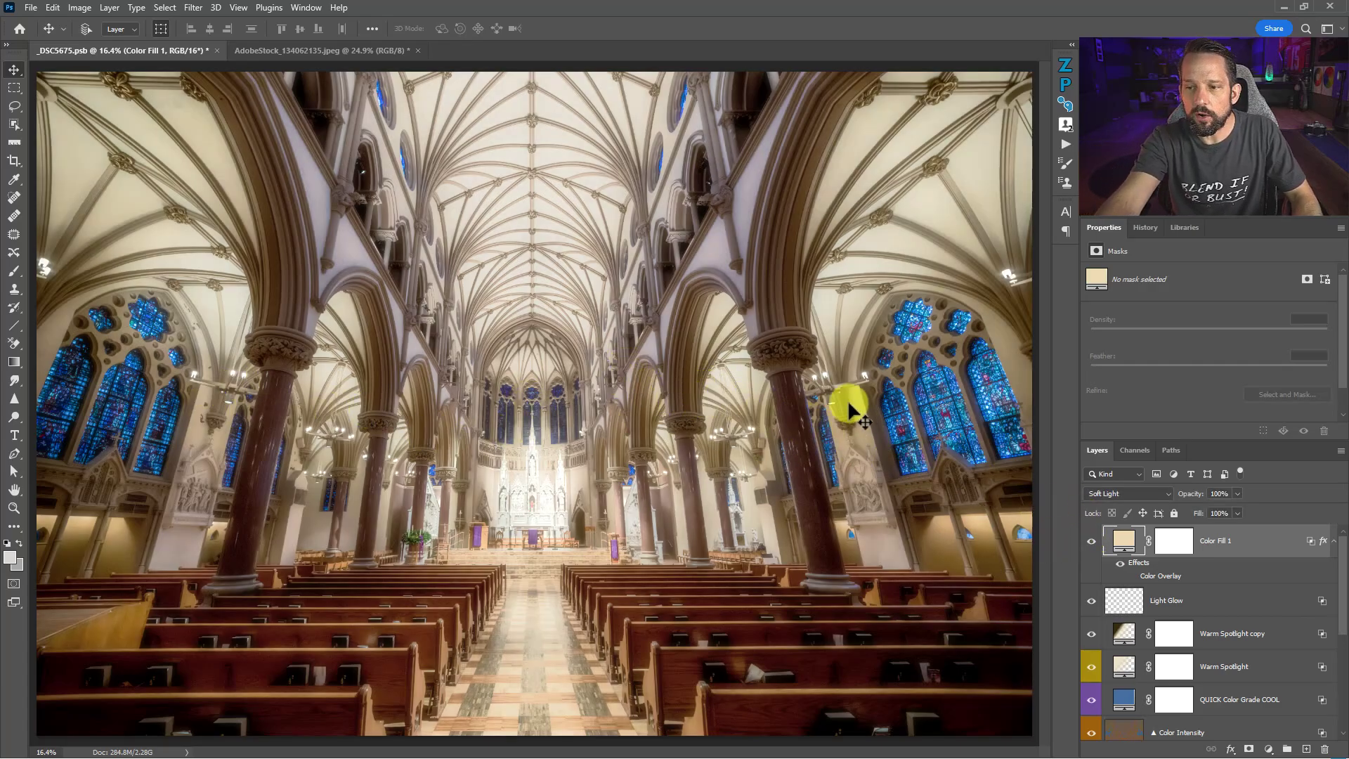
Change Color Fill 1's colour to a lighter warm beige.
{"action": "double_click", "coordinate": [1124, 544]}
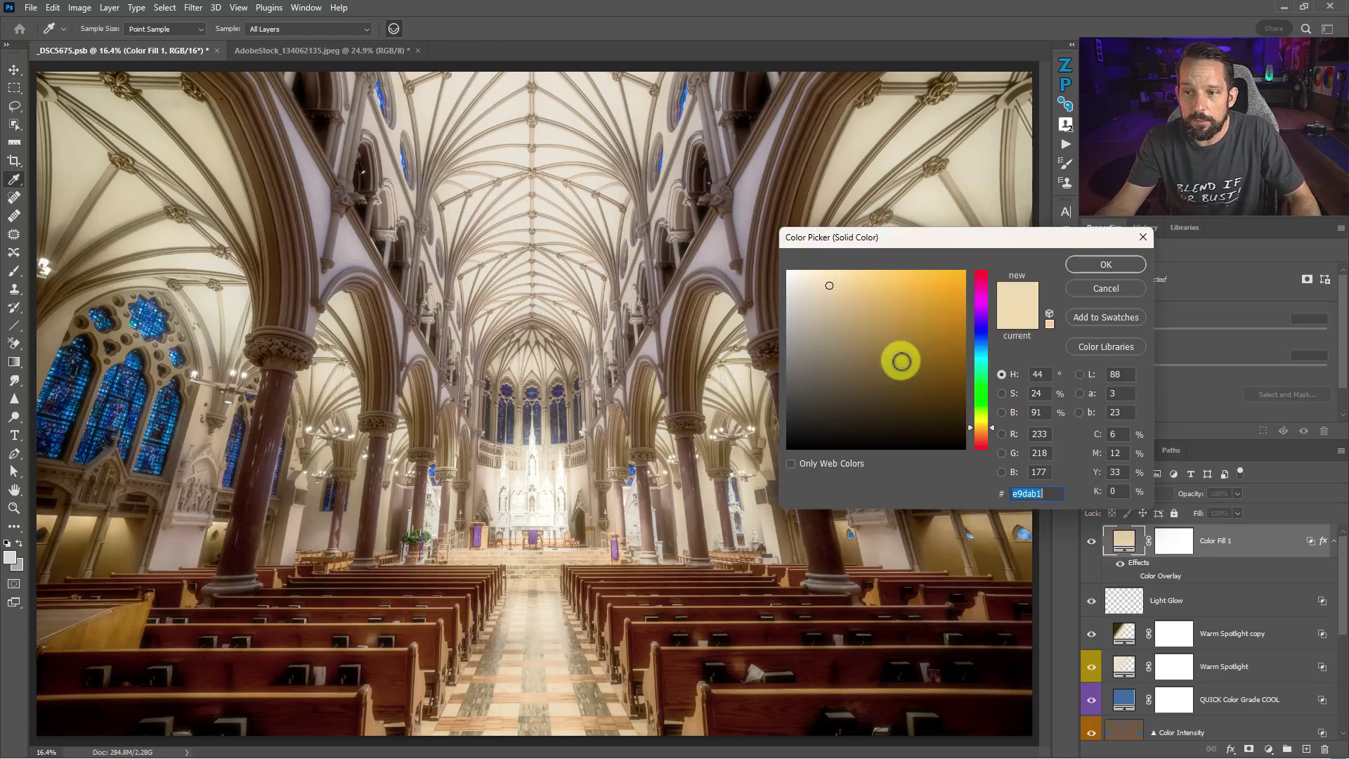
{"action": "left_click", "coordinate": [904, 332]}
{"action": "mouse_move", "coordinate": [813, 325]}
{"action": "left_mouse_down"}
{"action": "mouse_move", "coordinate": [850, 301]}
{"action": "mouse_move", "coordinate": [834, 286]}
{"action": "left_mouse_up"}
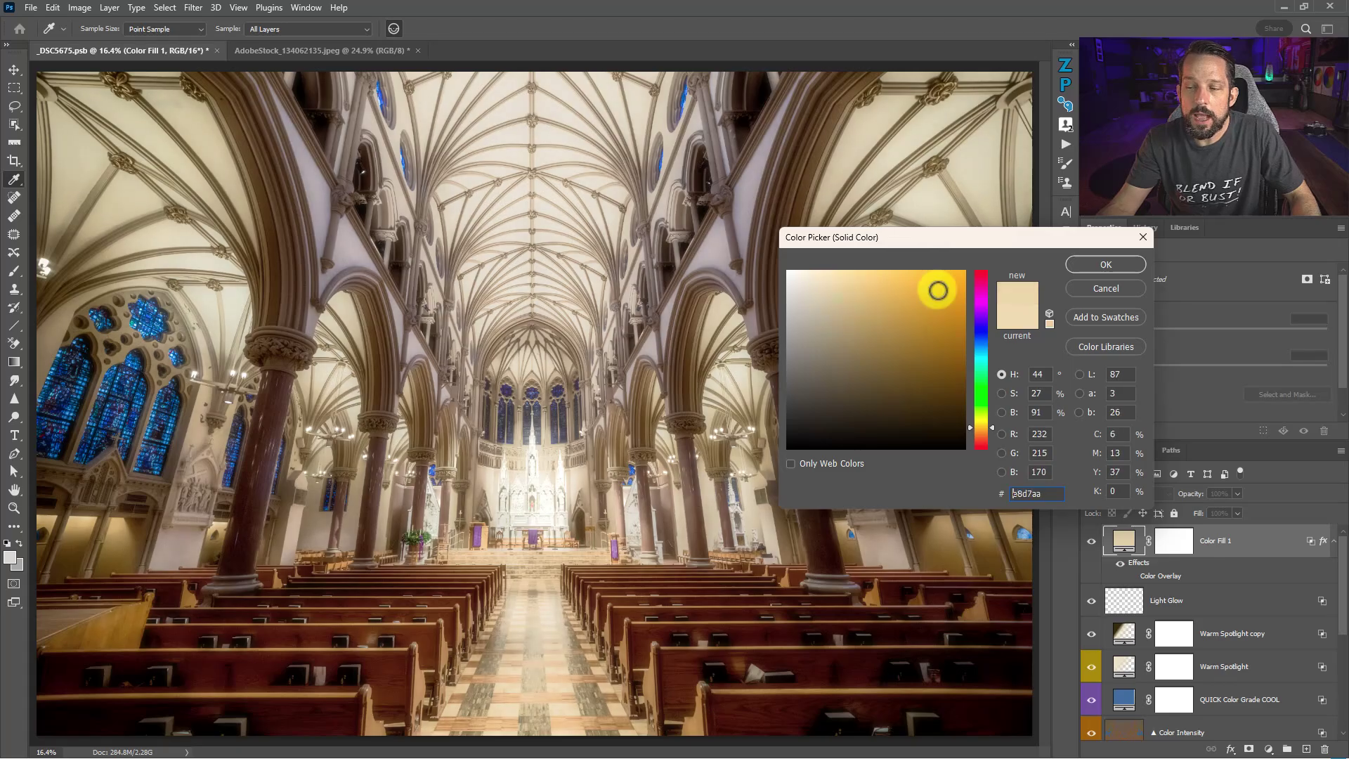
{"action": "left_click", "coordinate": [1105, 266]}
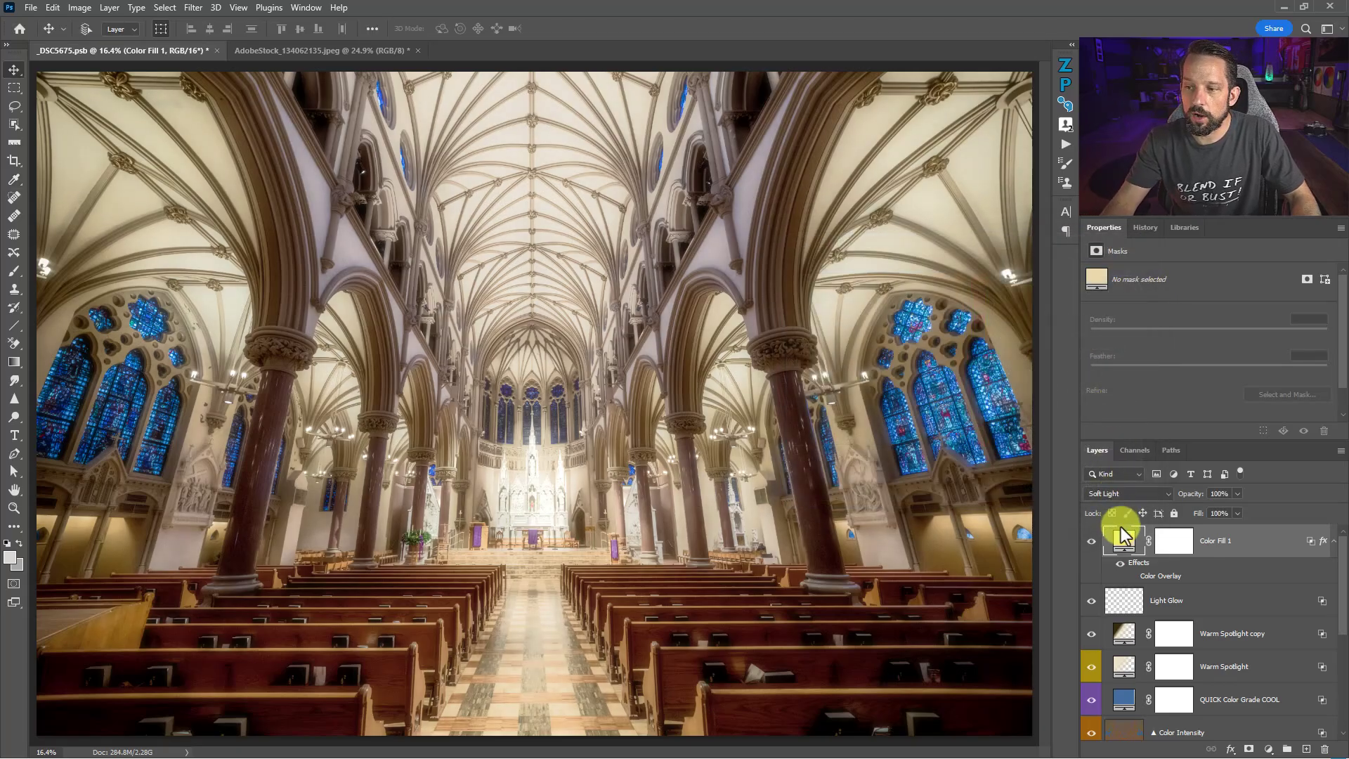
Paste the Soft Light Color Fill 1 layer into the AdobeStock_134062135.jpeg portrait and compare it.
{"action": "left_click", "coordinate": [322, 56]}
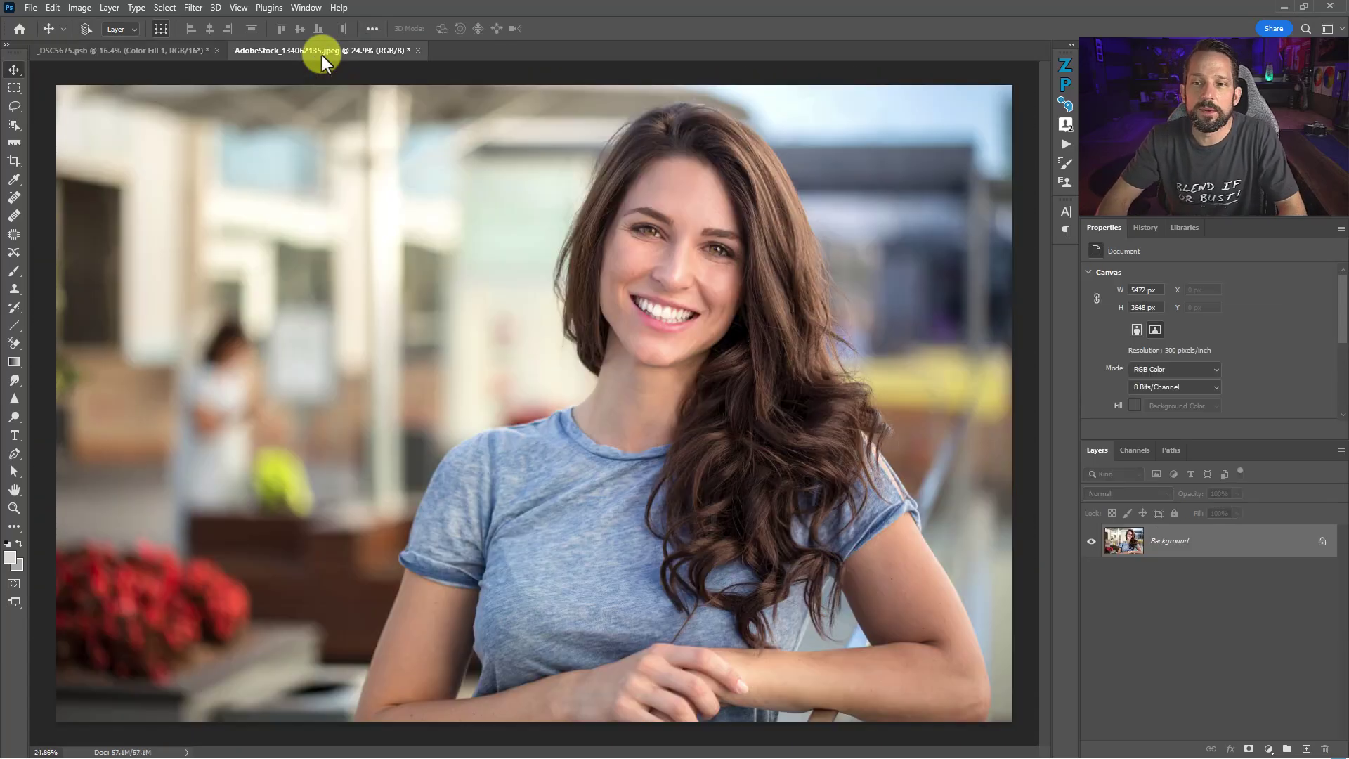
{"action": "key", "text": "ctrl+v"}
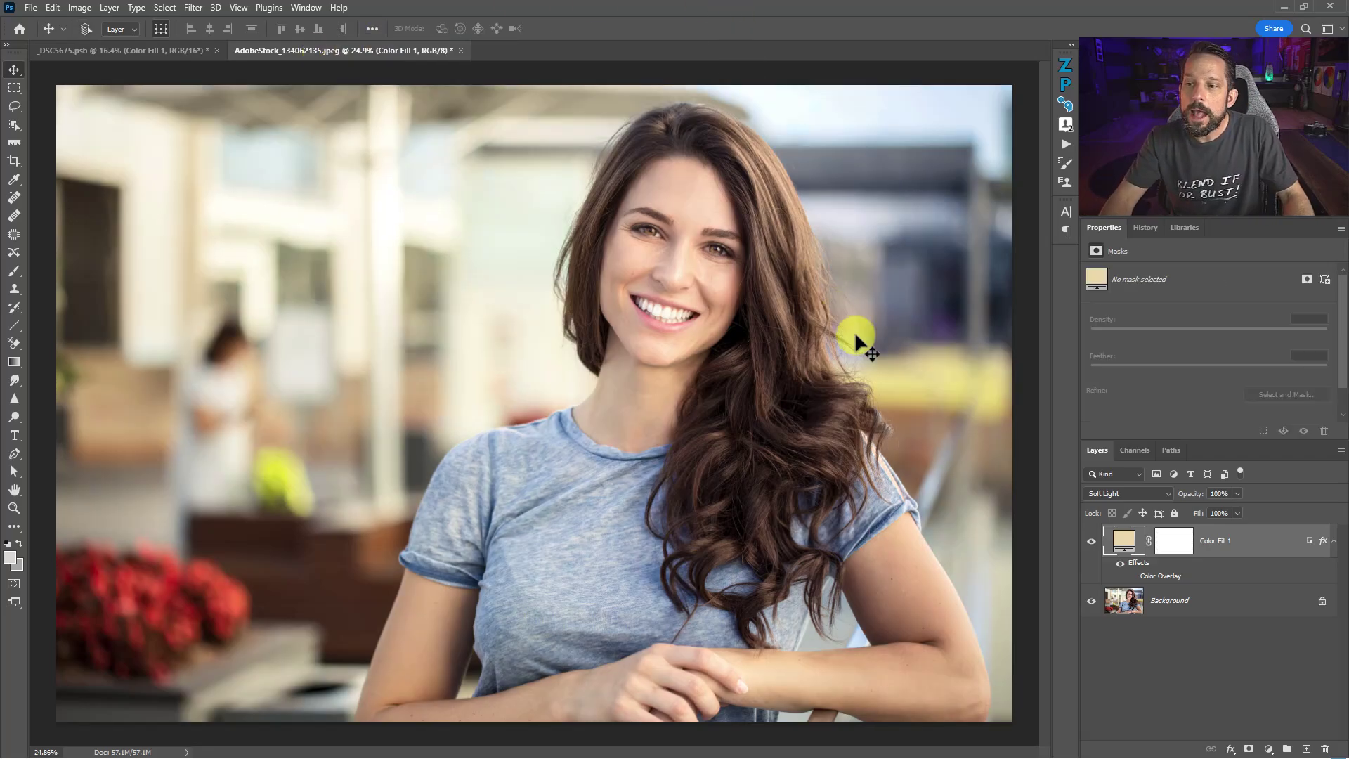
{"action": "left_click", "coordinate": [1092, 543]}
{"action": "left_click", "coordinate": [1091, 542]}
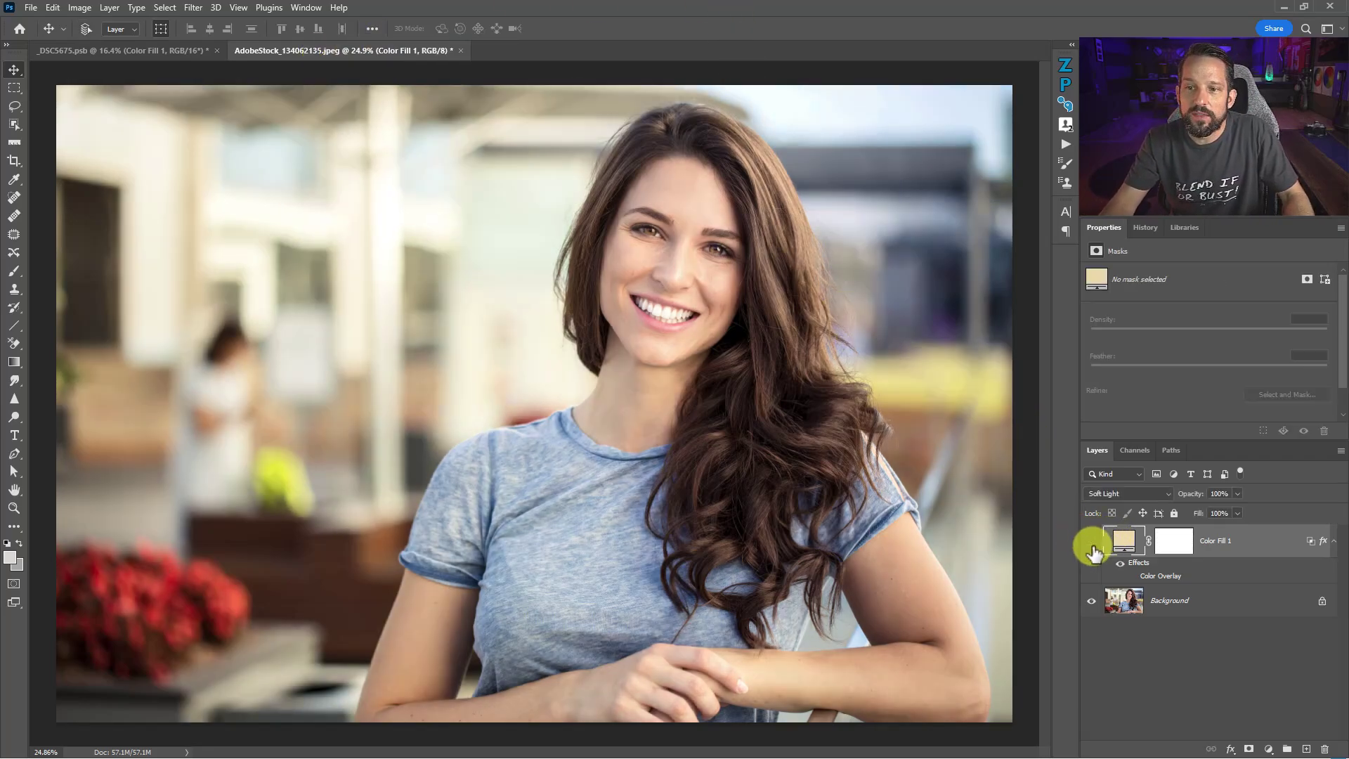
{"action": "left_click", "coordinate": [1092, 542]}
{"action": "left_click", "coordinate": [1092, 542]}
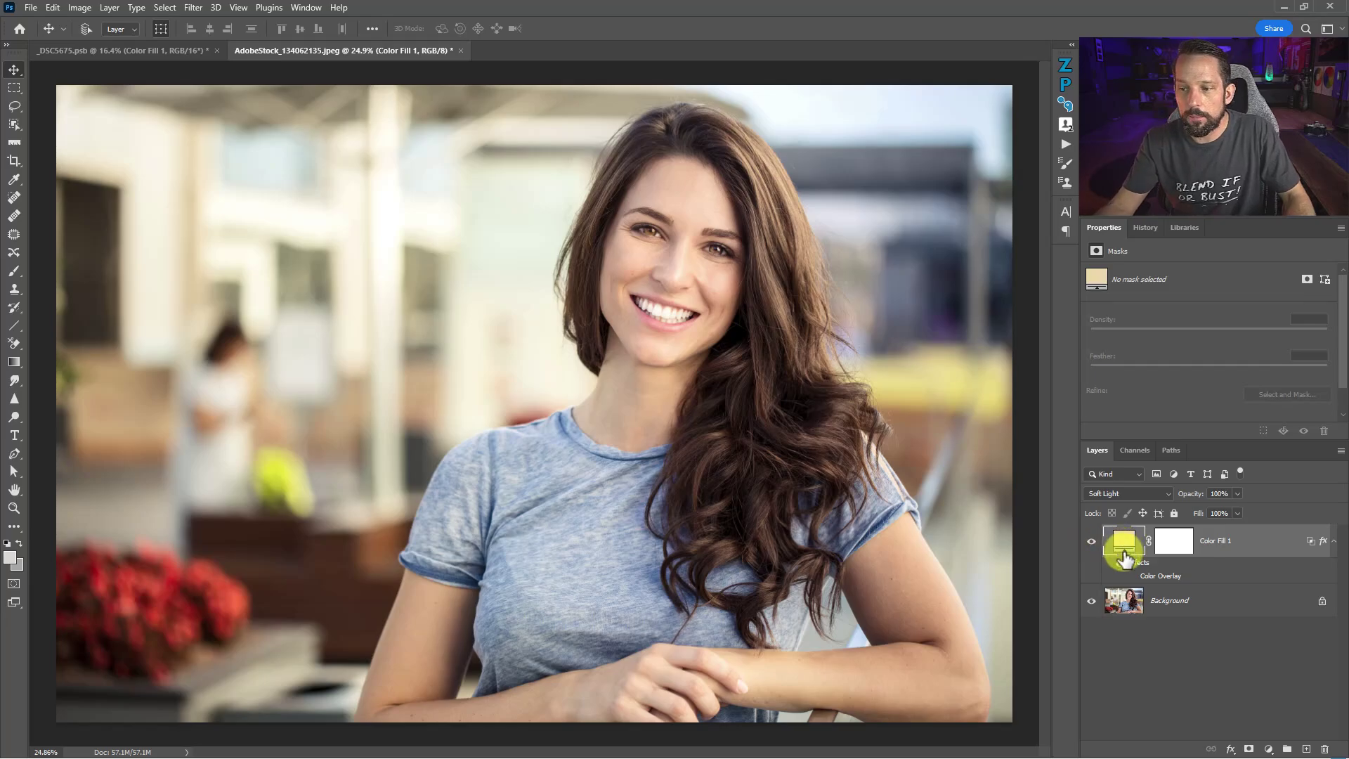
Change the portrait's fill colour to a deeper reddish orange (#b57c48).
{"action": "double_click", "coordinate": [1122, 543]}
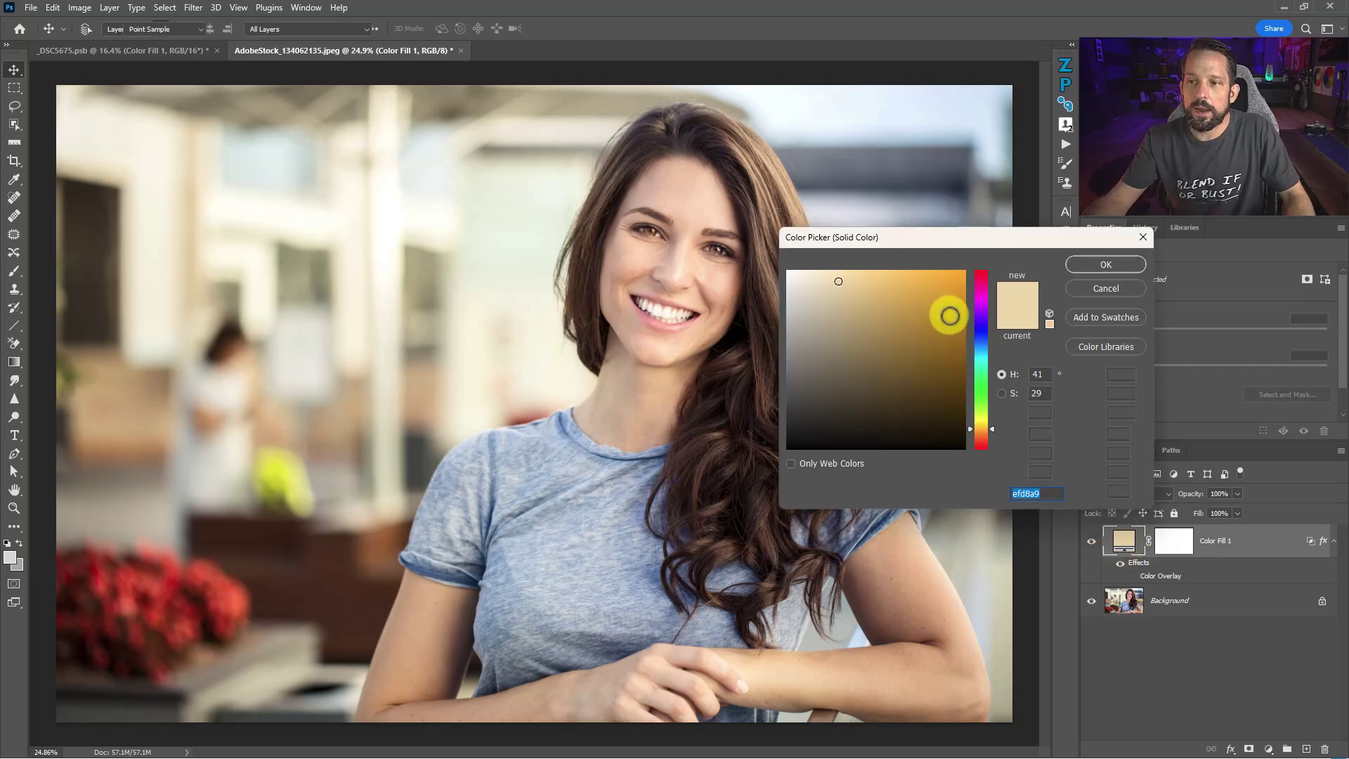
{"action": "left_click_drag", "start_coordinate": [949, 314], "coordinate": [869, 307]}
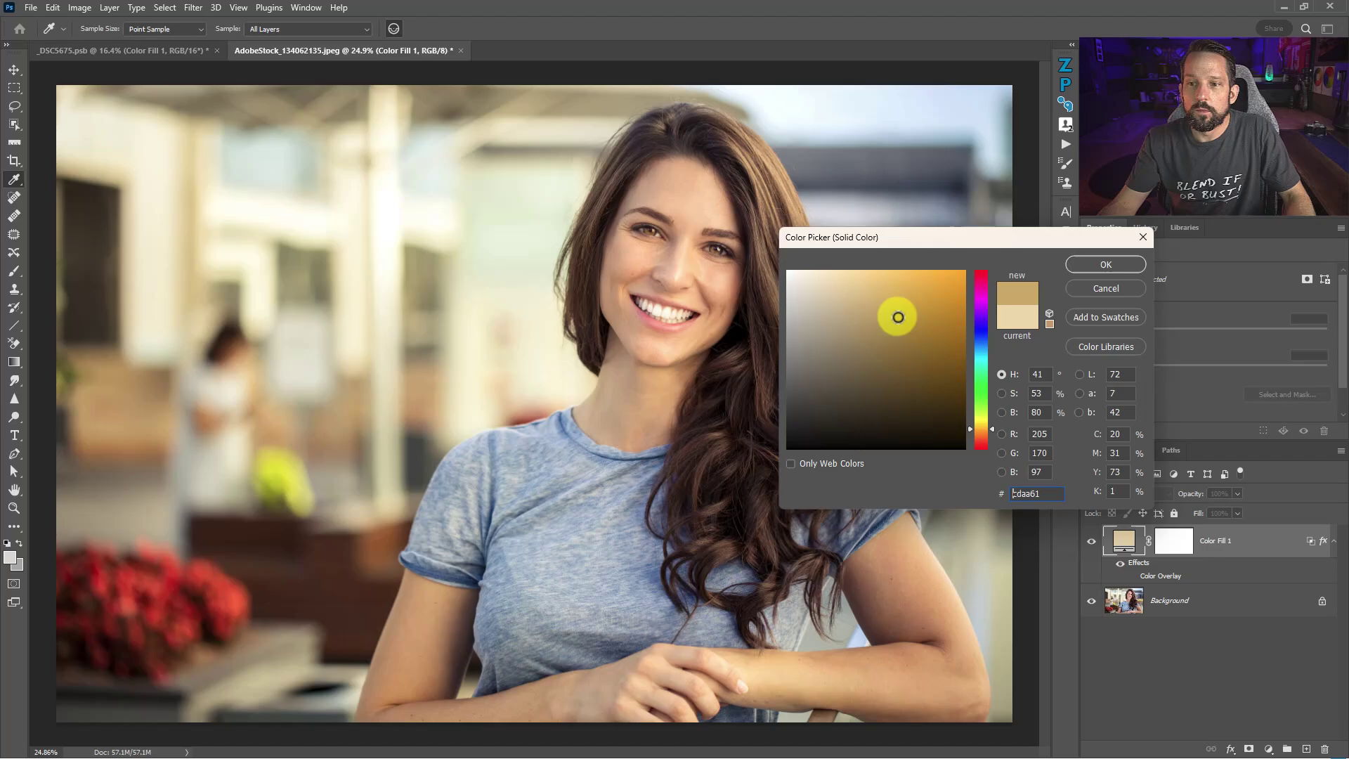
{"action": "left_click_drag", "start_coordinate": [898, 317], "coordinate": [903, 325]}
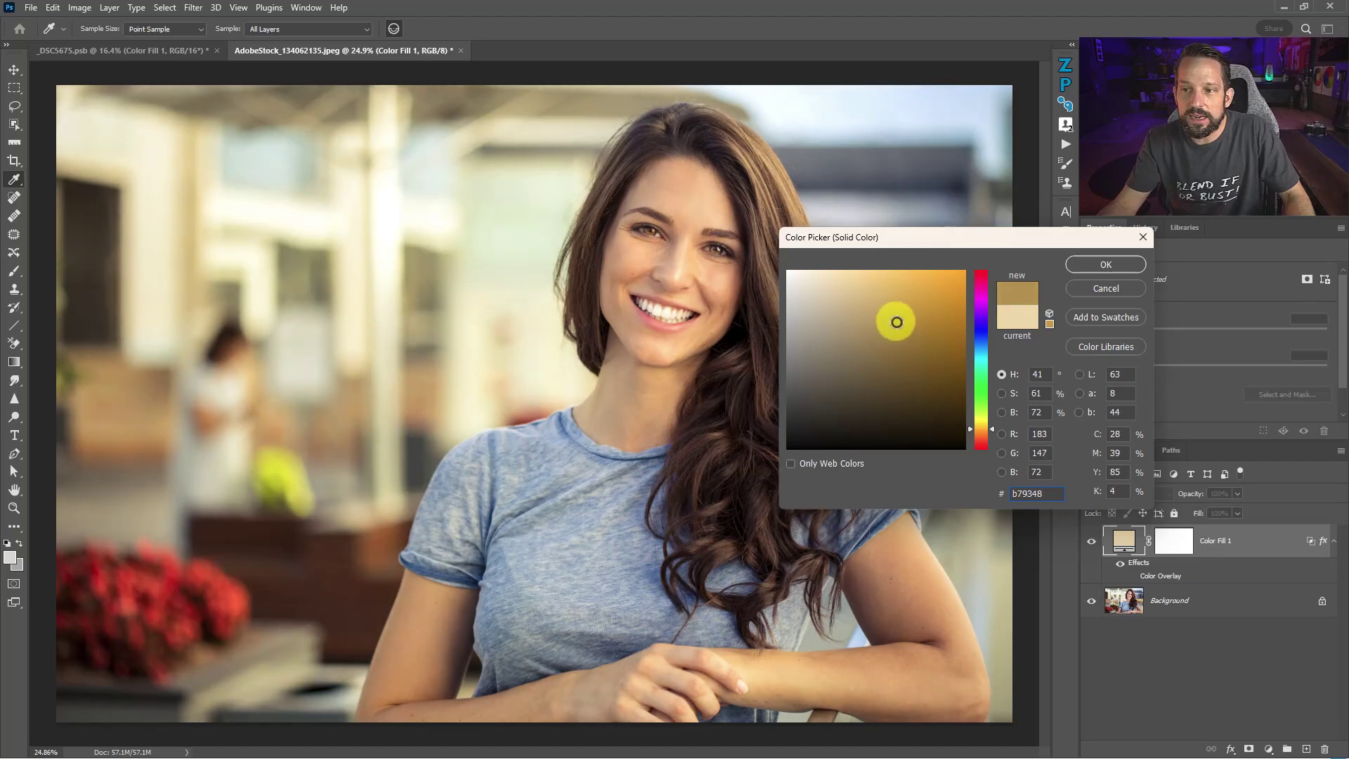
{"action": "left_click_drag", "start_coordinate": [976, 435], "coordinate": [971, 440]}
{"action": "left_click", "coordinate": [1083, 265]}
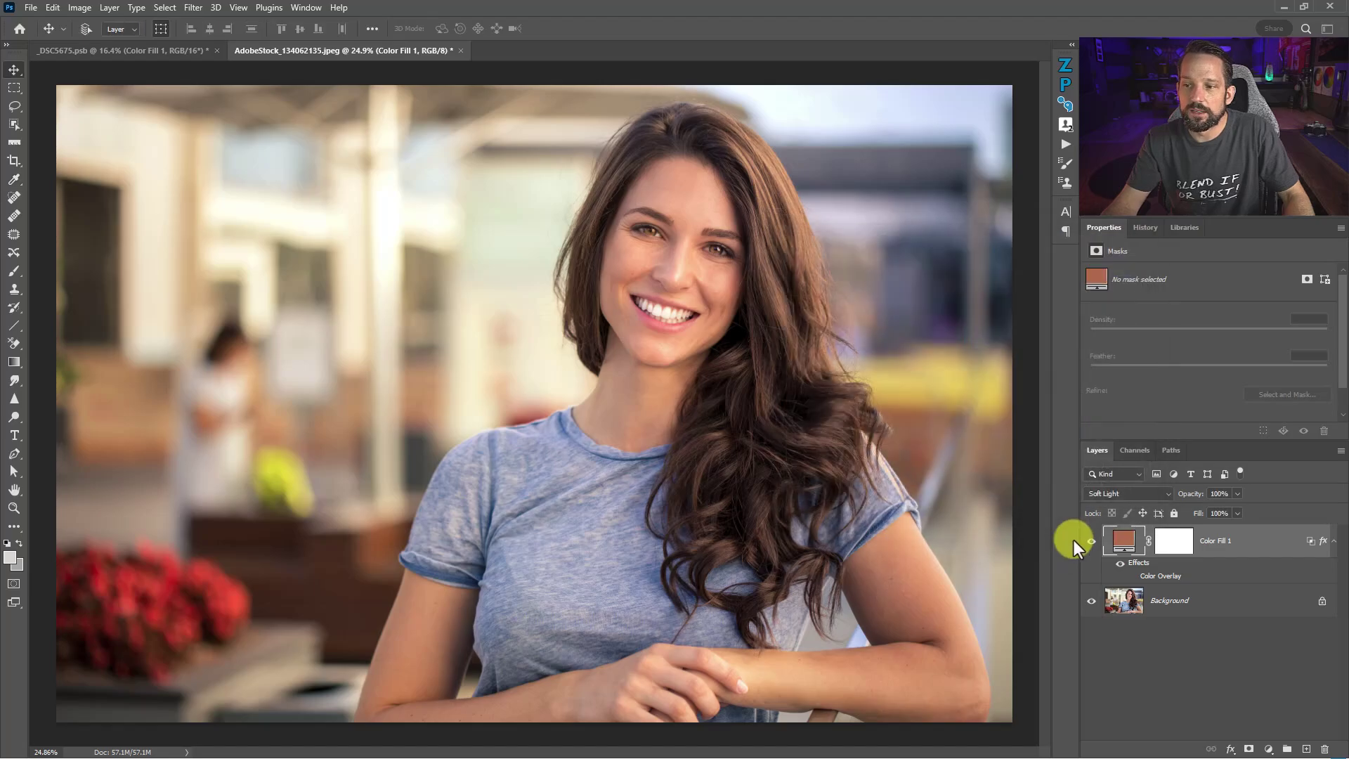
Turn on the magenta Color Overlay in the portrait and _DSC5675.psb, ending on the portrait.
{"action": "left_click", "coordinate": [1131, 576]}
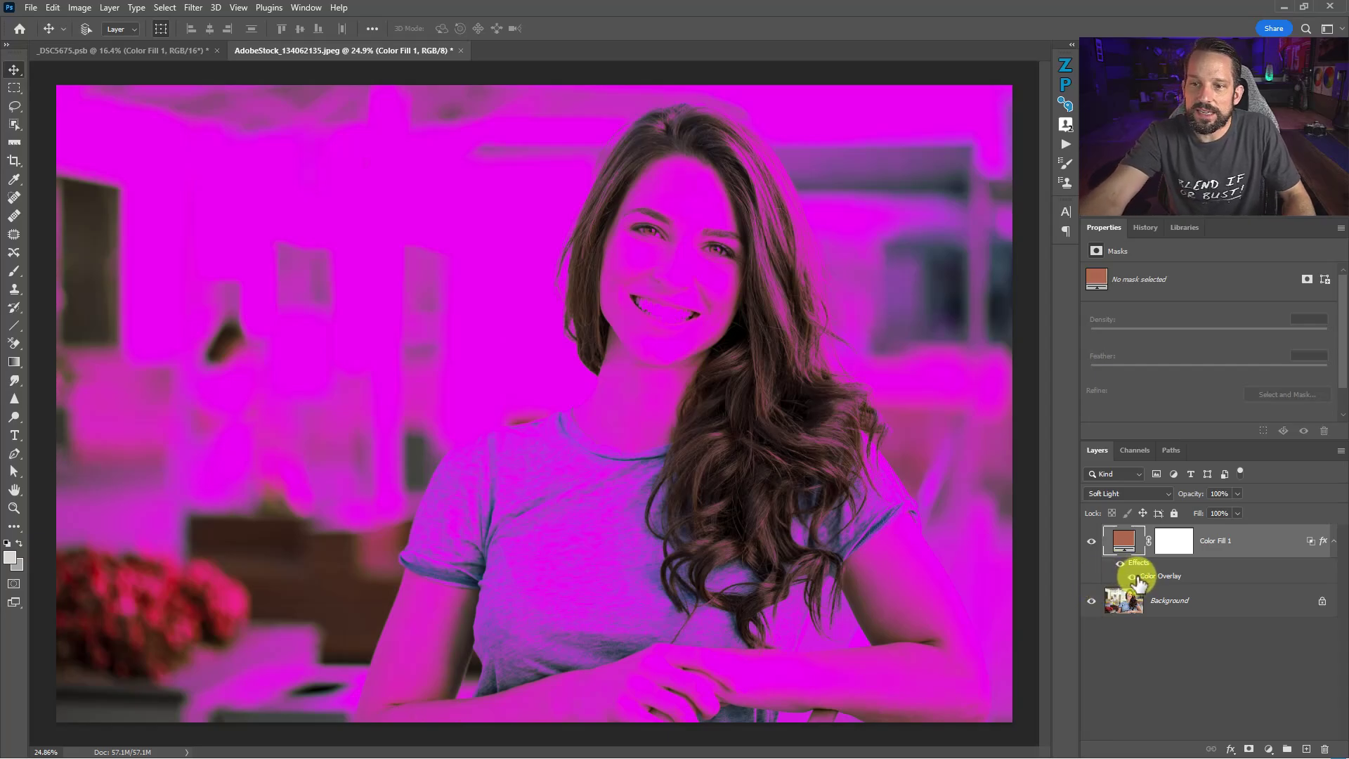
{"action": "left_click", "coordinate": [184, 54]}
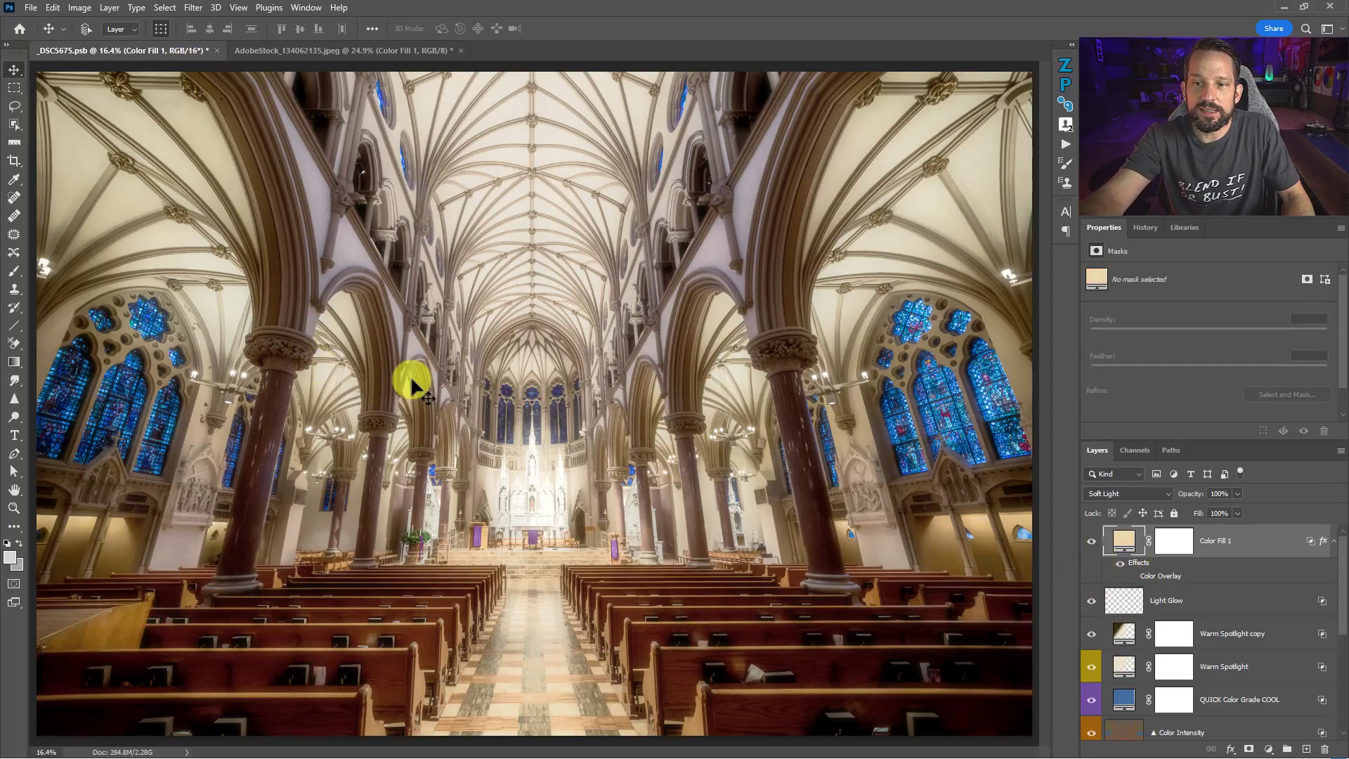
{"action": "left_click", "coordinate": [1131, 576]}
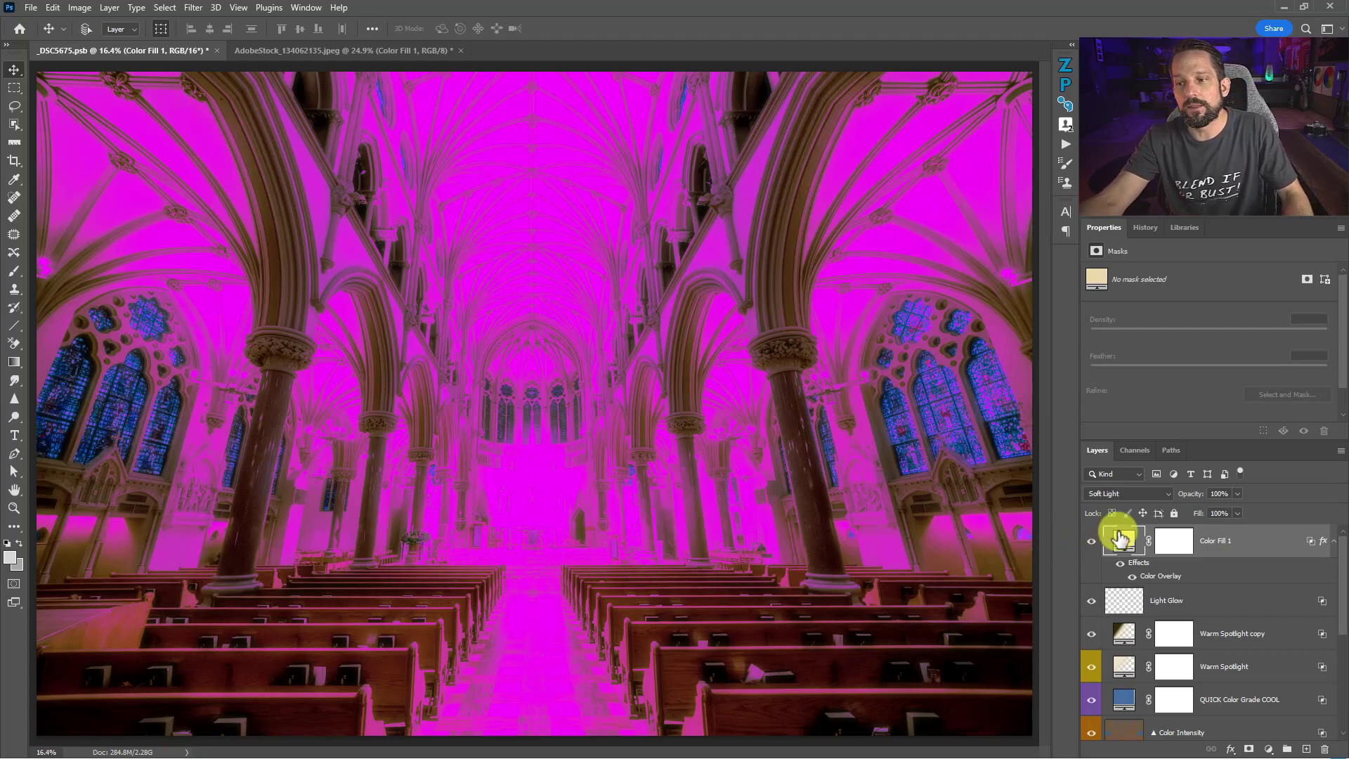
{"action": "left_click", "coordinate": [314, 51]}
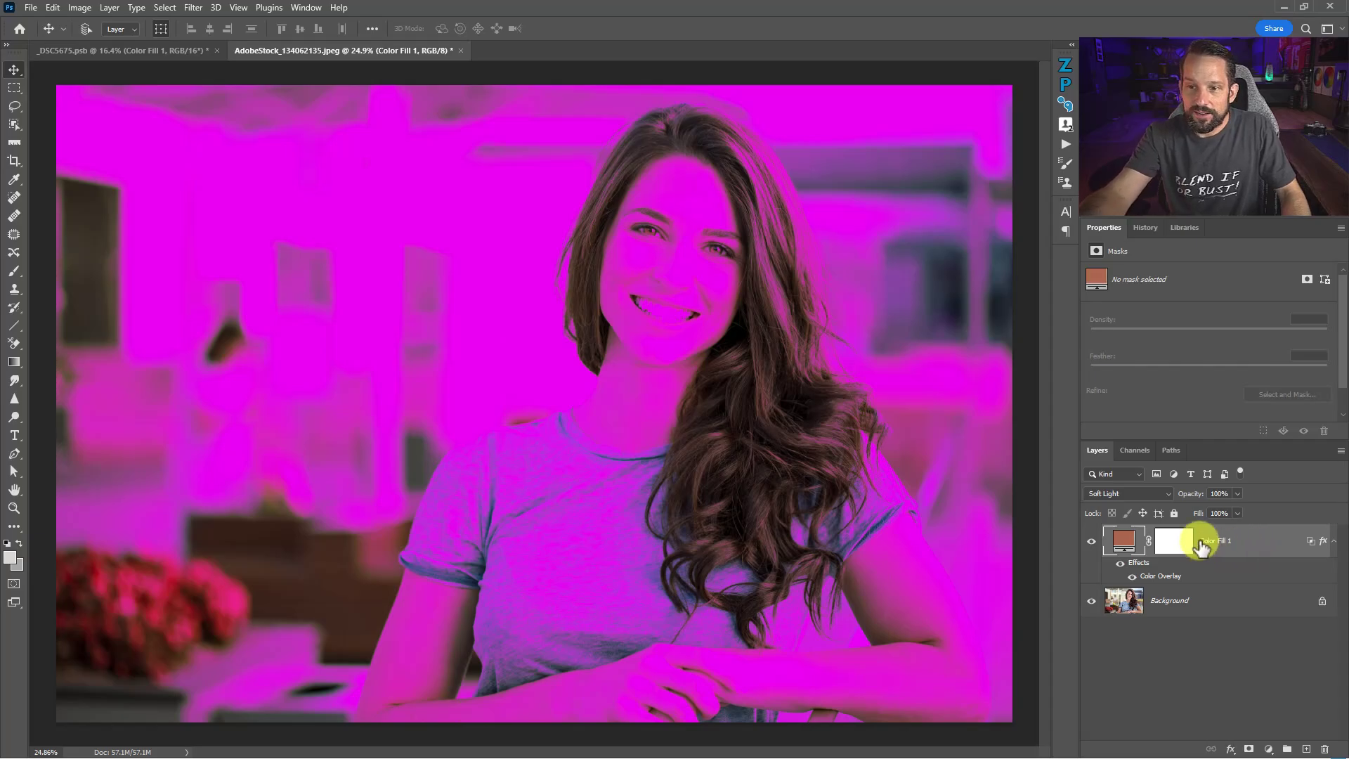
Raise the portrait fill's underlying Gray Blend If to 118/255 and disable the Color Overlay.
{"action": "key", "text": "ctrl+alt+b"}
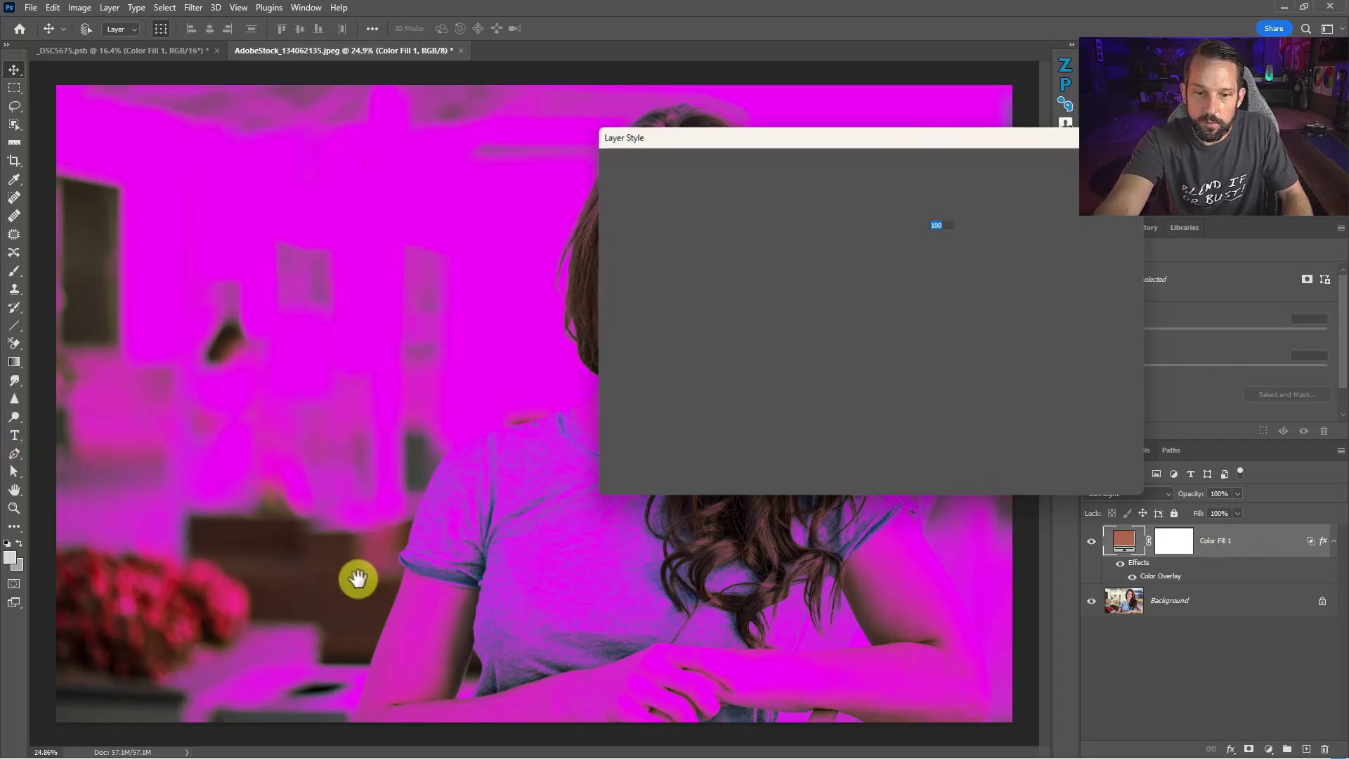
{"action": "left_click_drag", "start_coordinate": [804, 141], "coordinate": [967, 136]}
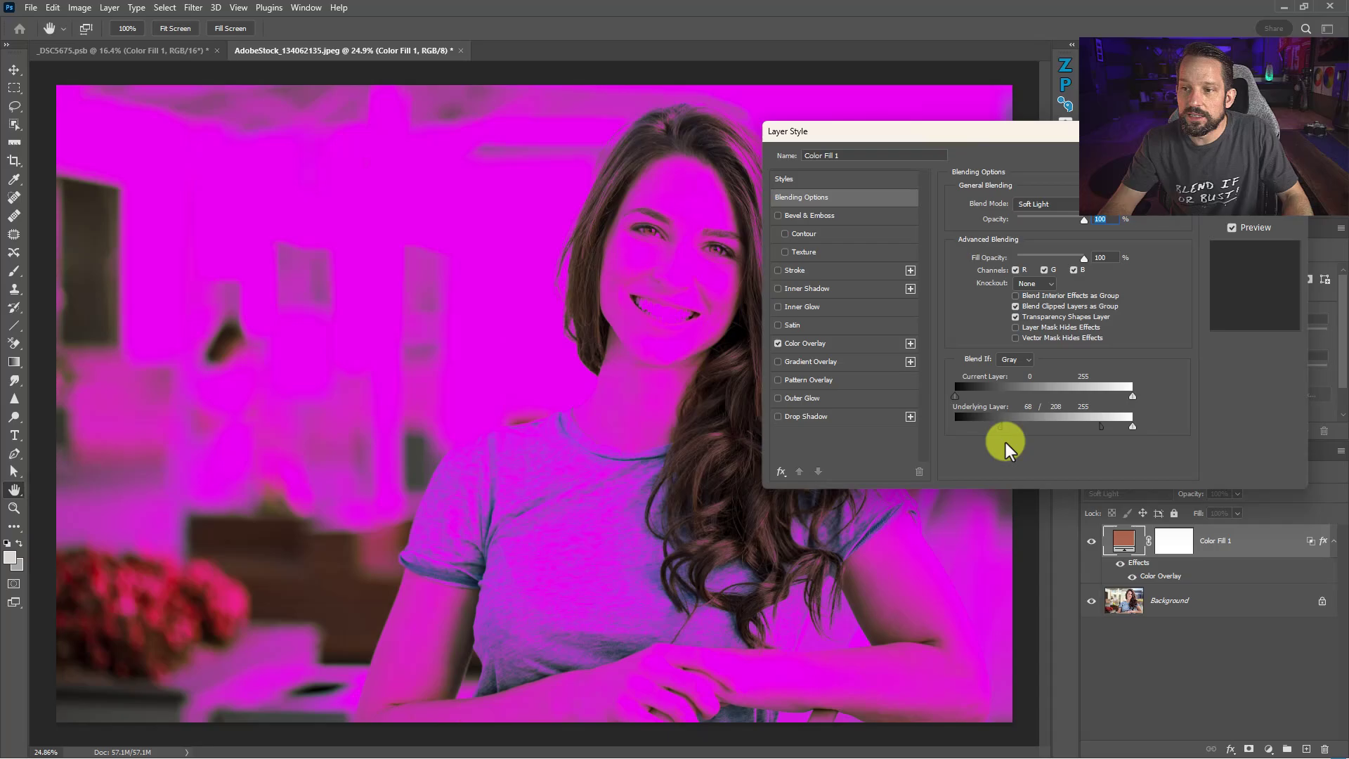
{"action": "left_click_drag", "start_coordinate": [1006, 426], "coordinate": [1133, 425]}
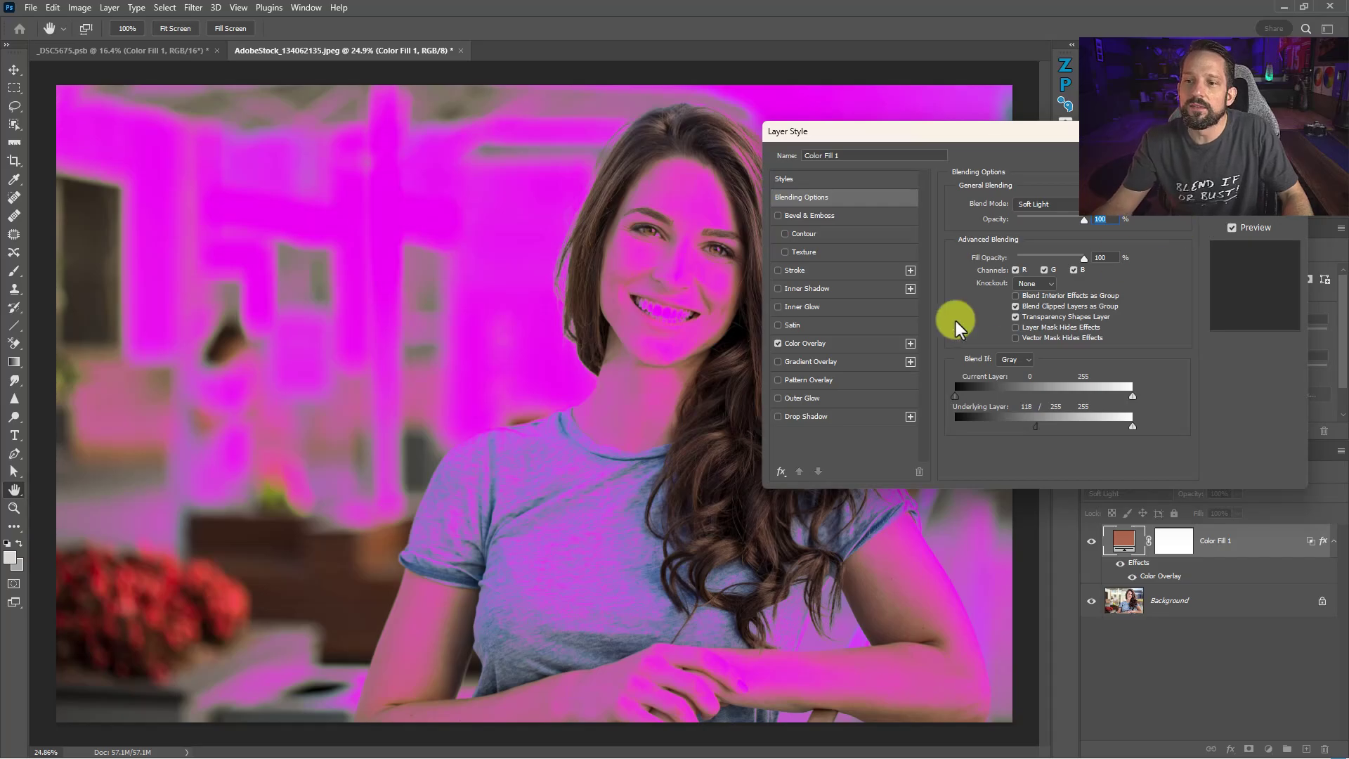
{"action": "left_click", "coordinate": [778, 343]}
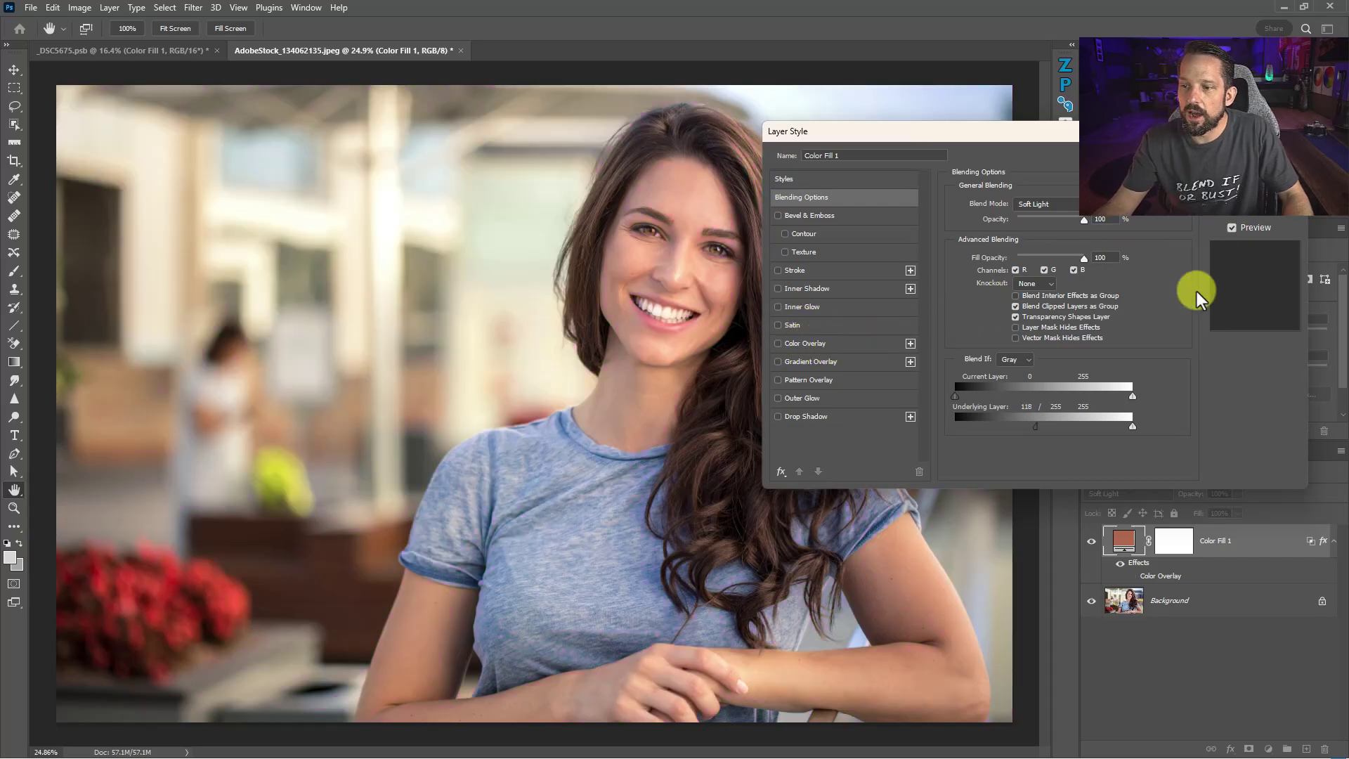
{"action": "key", "text": "Return"}
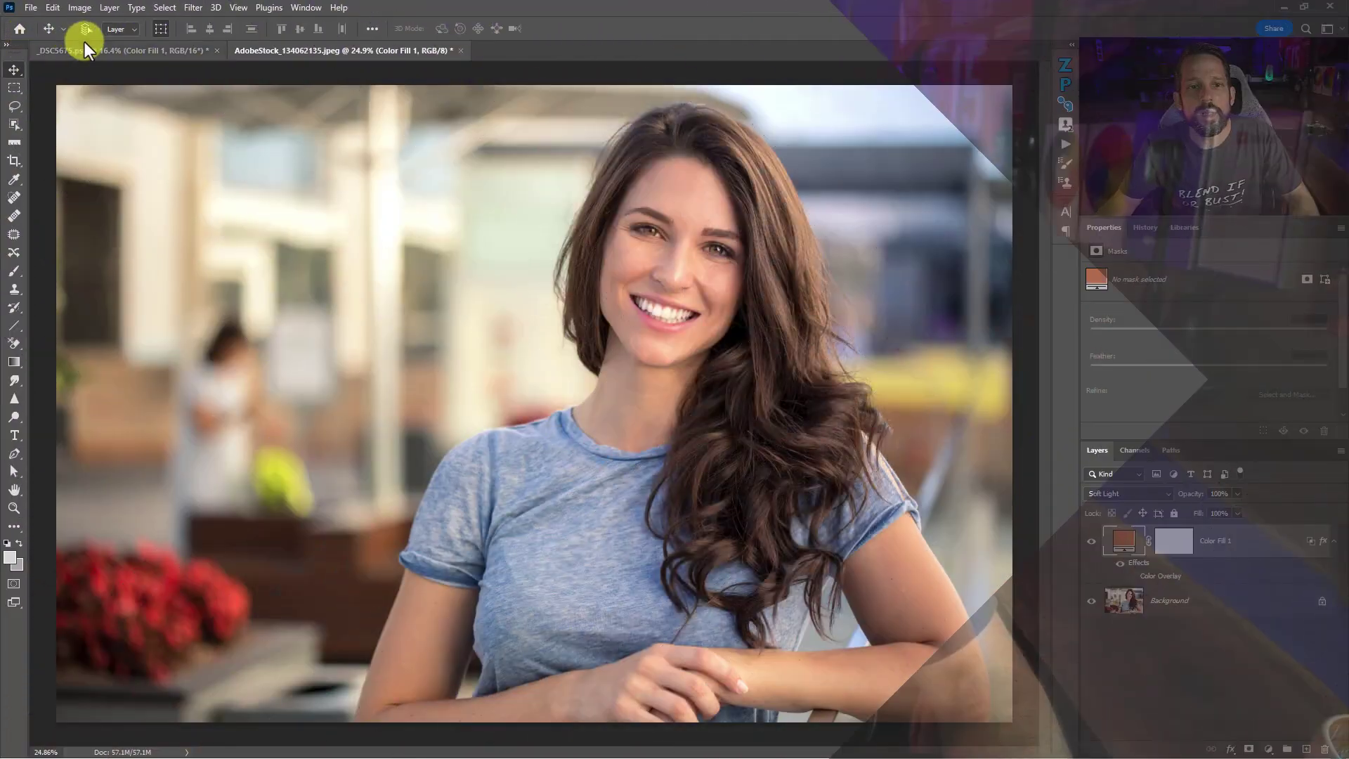
Switch to _DSC5675.psb and hide its magenta Color Overlay preview.
{"action": "left_click", "coordinate": [89, 48]}
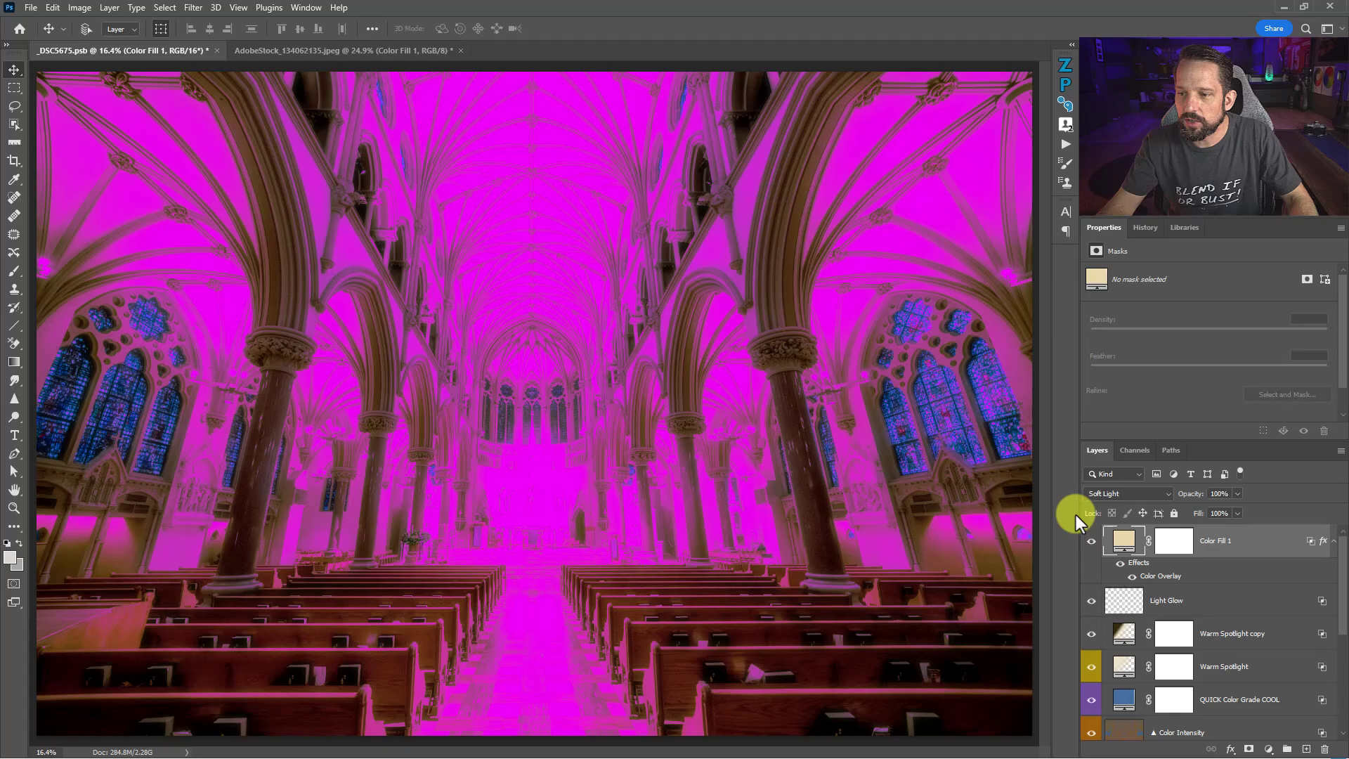
{"action": "left_click", "coordinate": [1132, 576]}
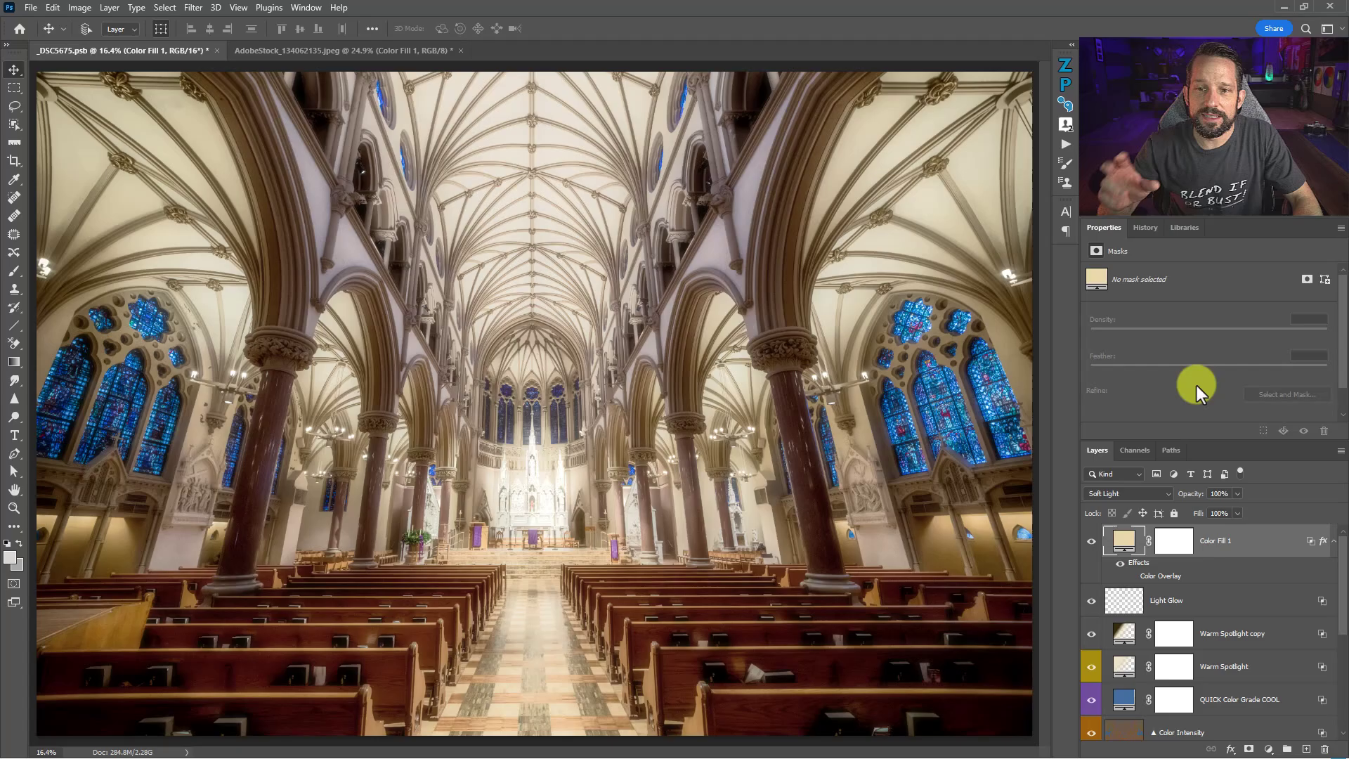
{"action": "double_click", "coordinate": [1231, 536]}
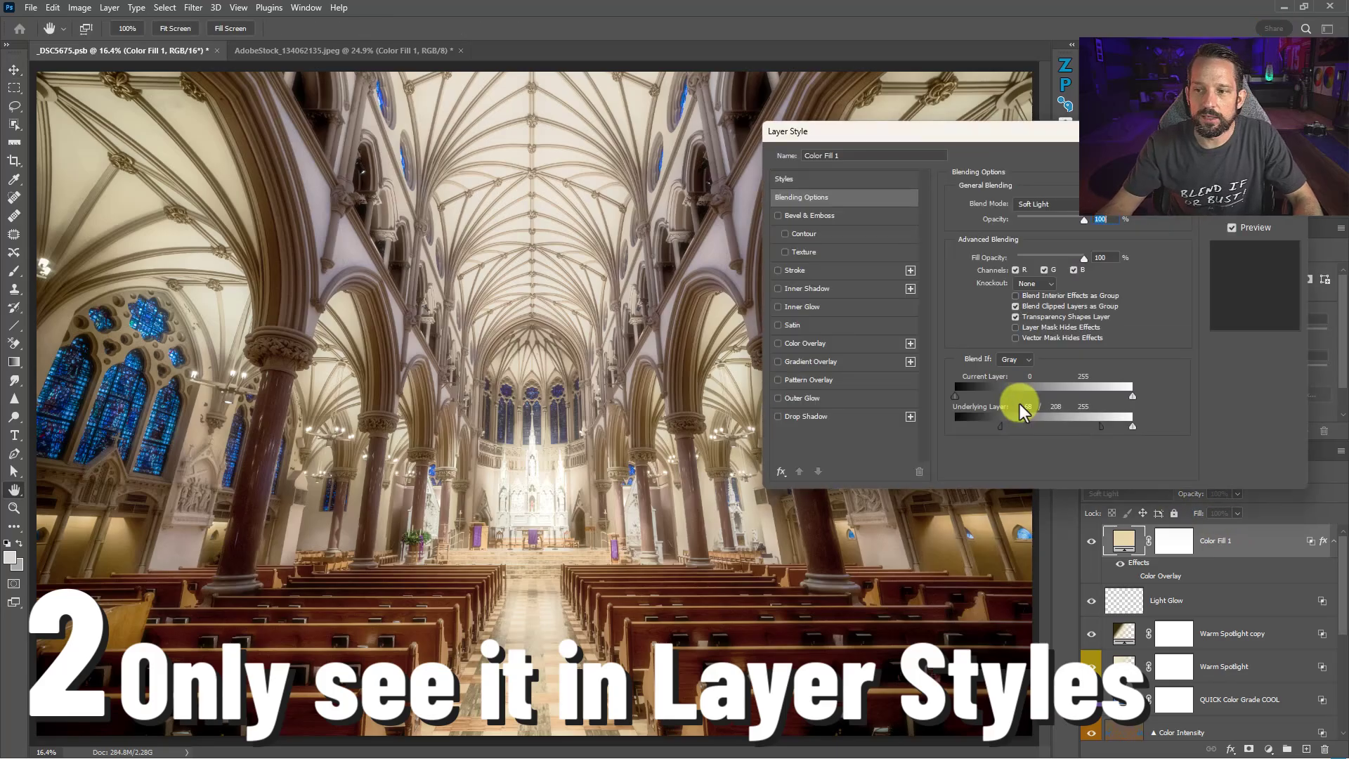
{"action": "left_click_drag", "start_coordinate": [914, 137], "coordinate": [683, 196]}
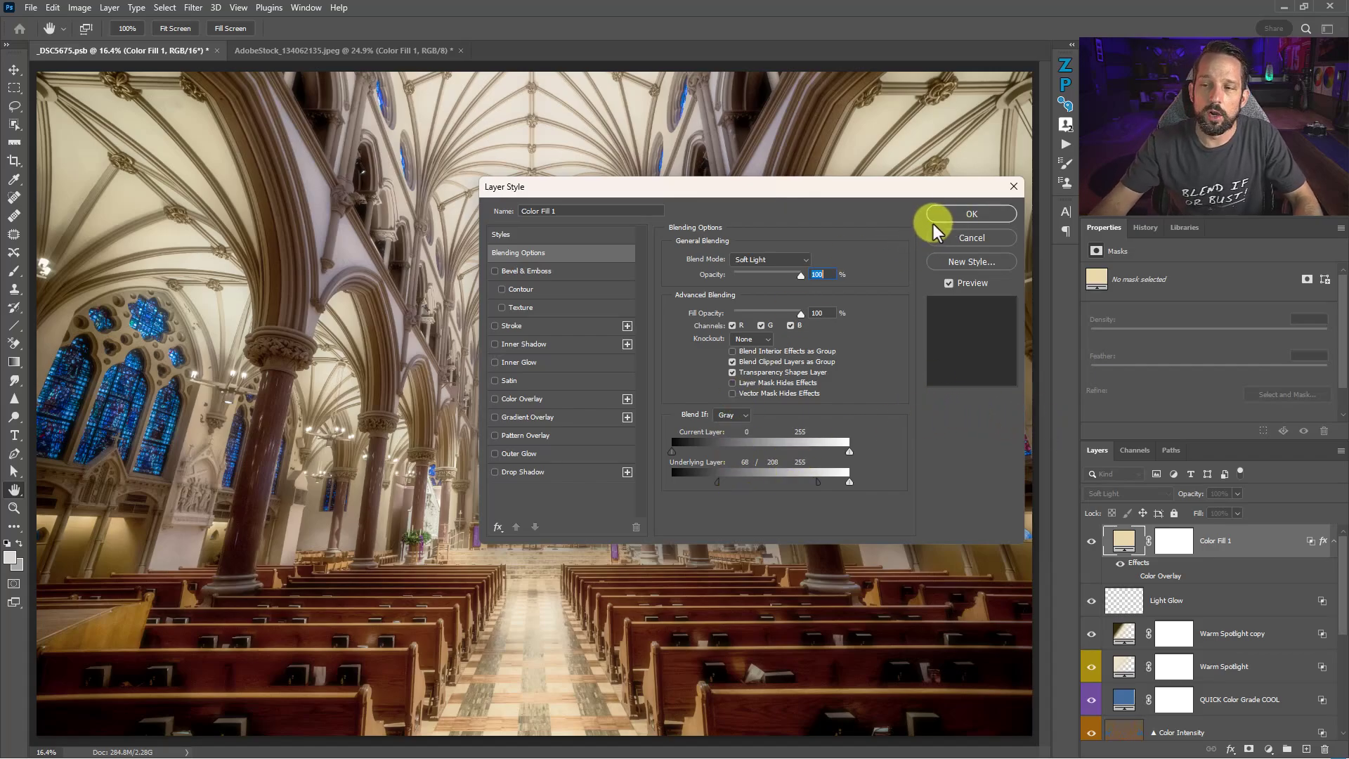
{"action": "left_click", "coordinate": [951, 212]}
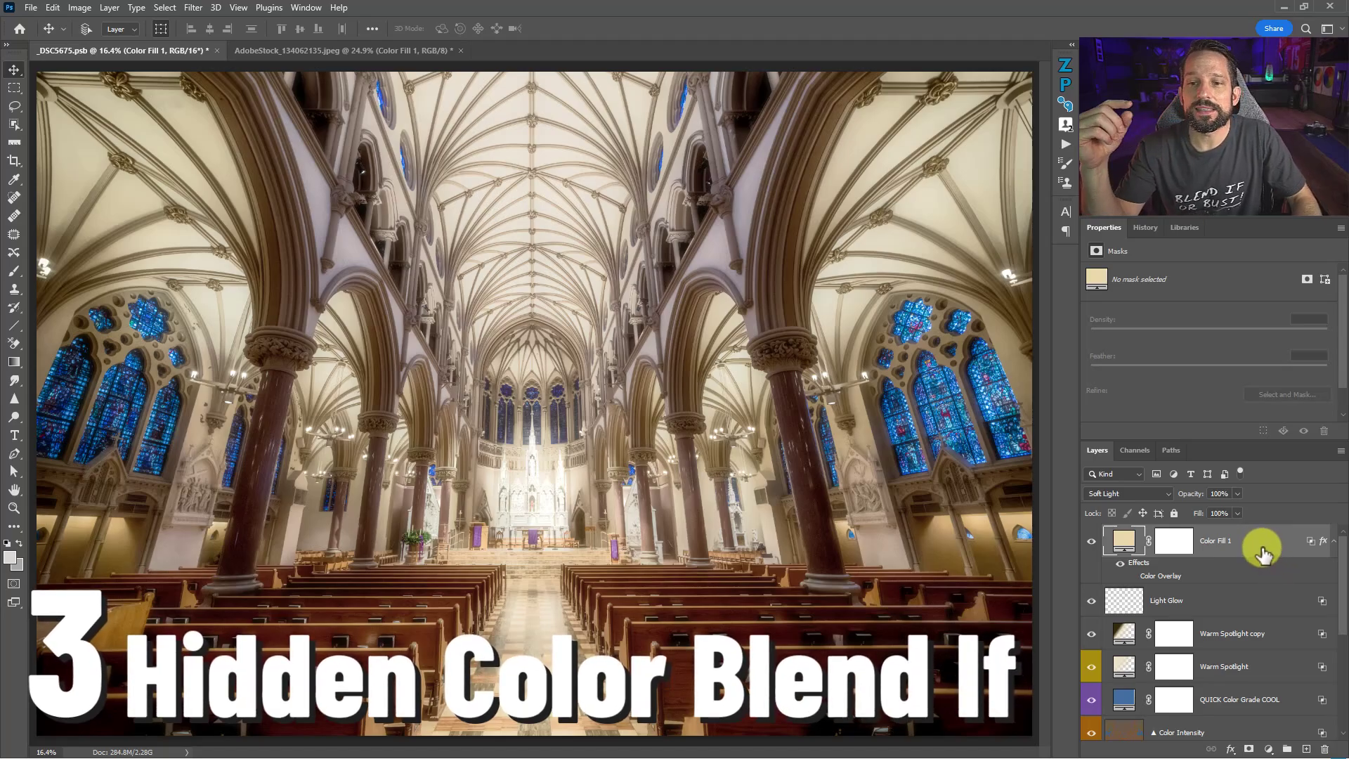
Set Color Fill 1's Blend If to Blue, splitting the underlying black handle to 67/169.
{"action": "double_click", "coordinate": [1262, 553]}
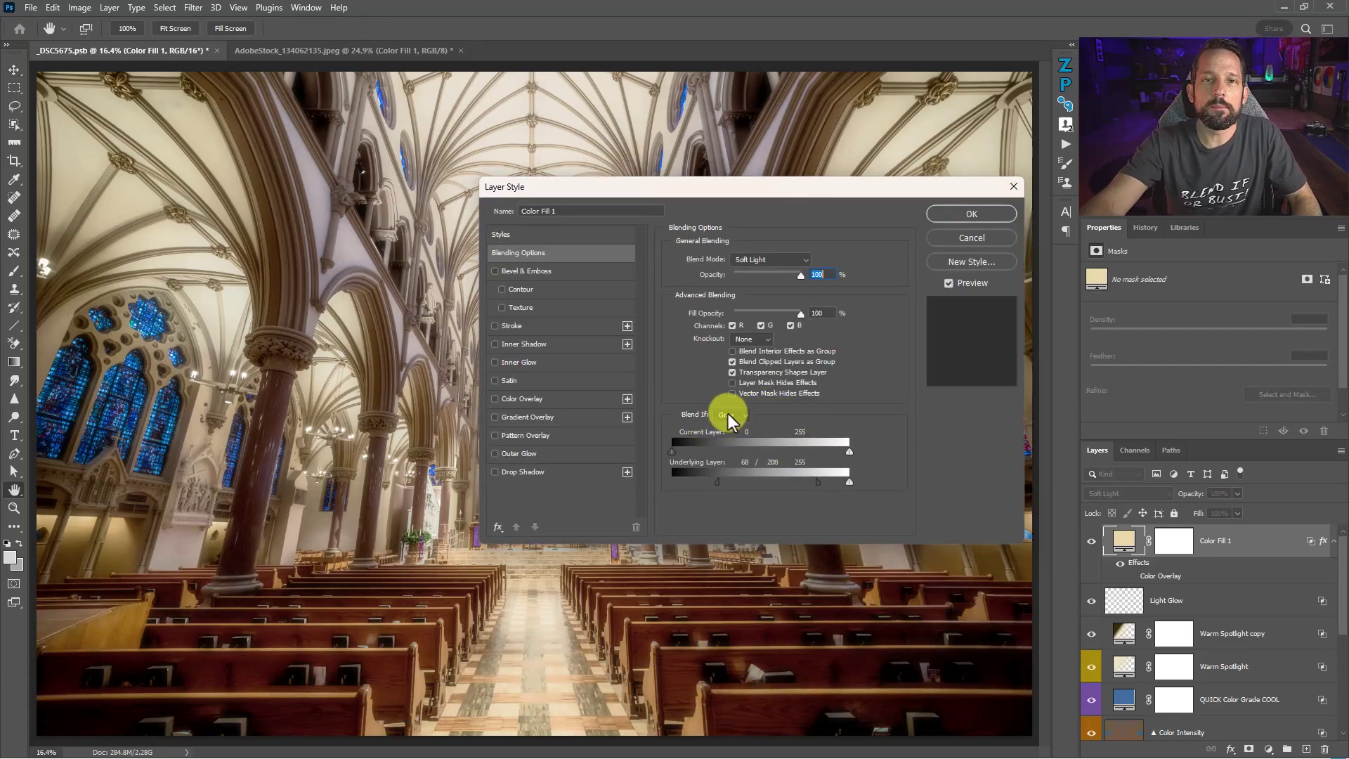
{"action": "left_click", "coordinate": [737, 416]}
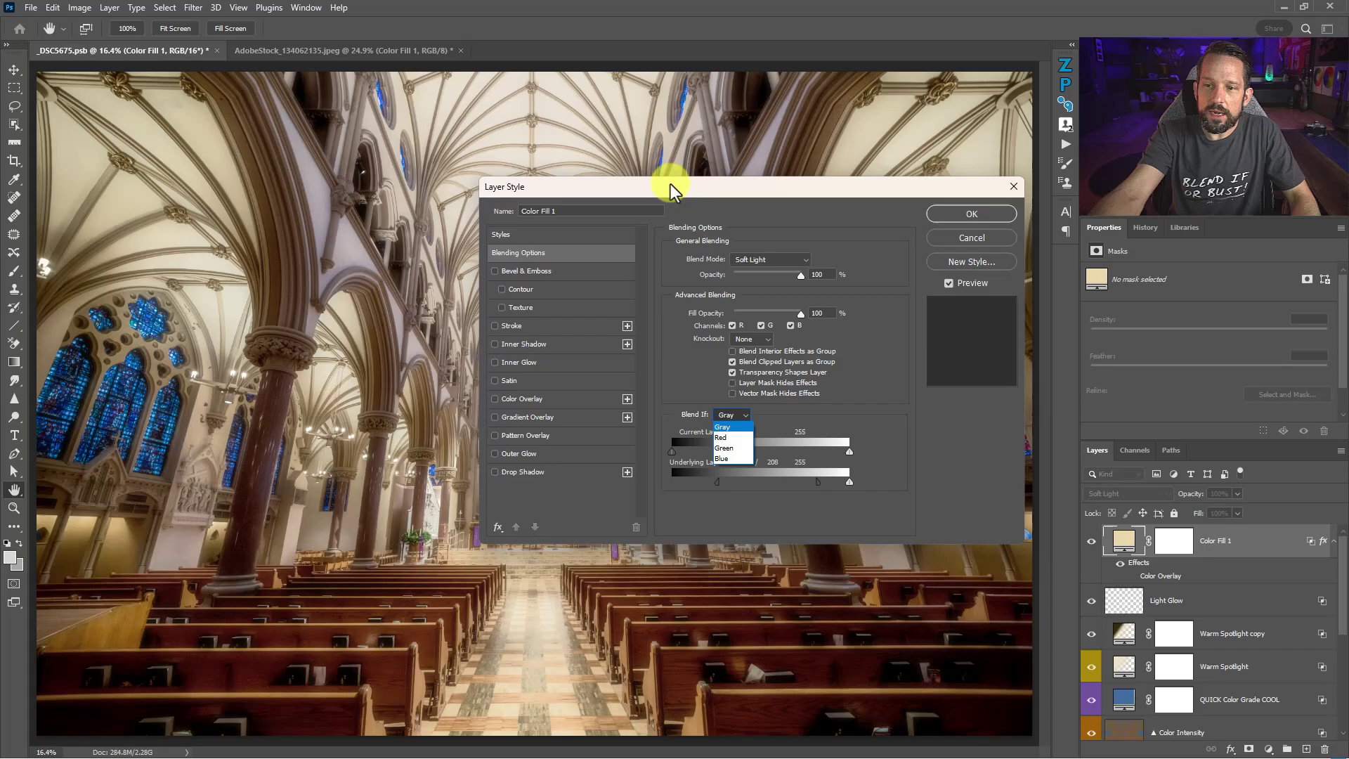
{"action": "left_click", "coordinate": [726, 458]}
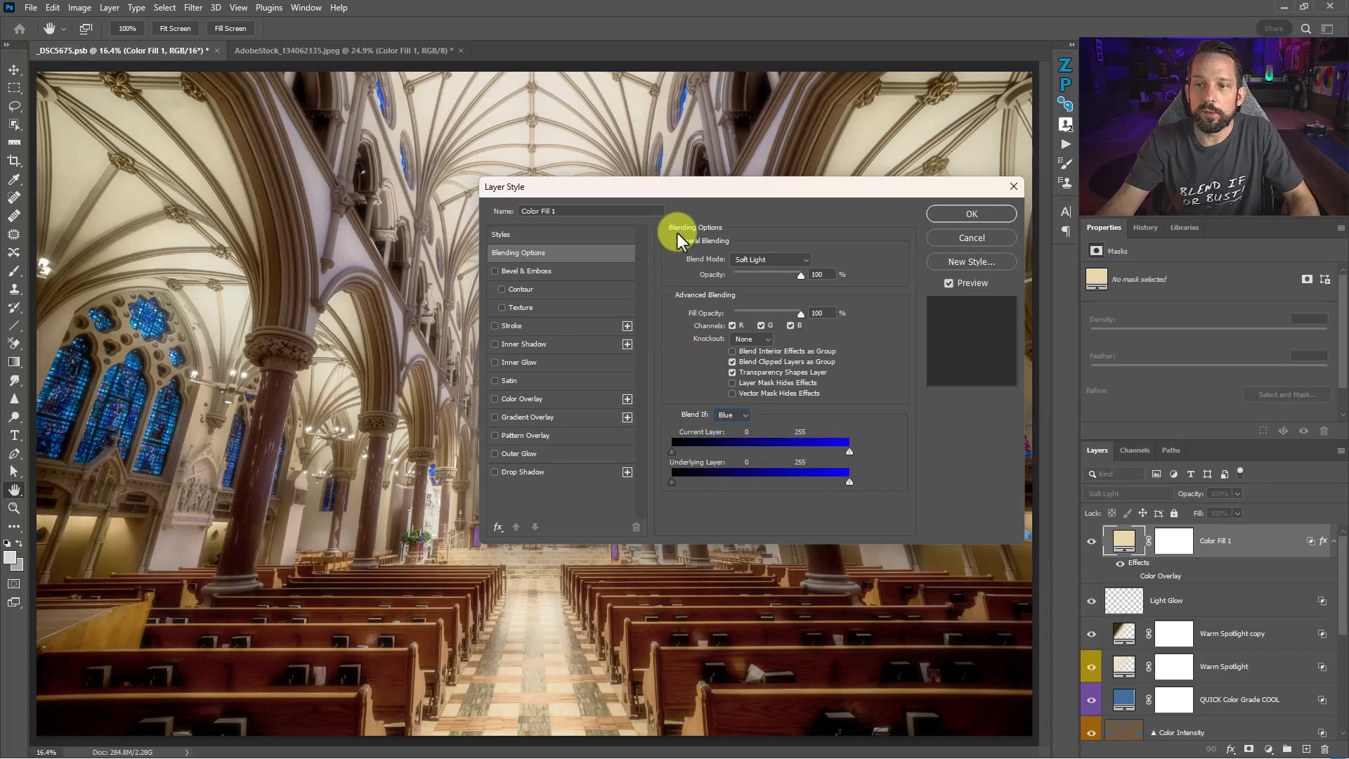
{"action": "left_click_drag", "start_coordinate": [682, 191], "coordinate": [822, 72]}
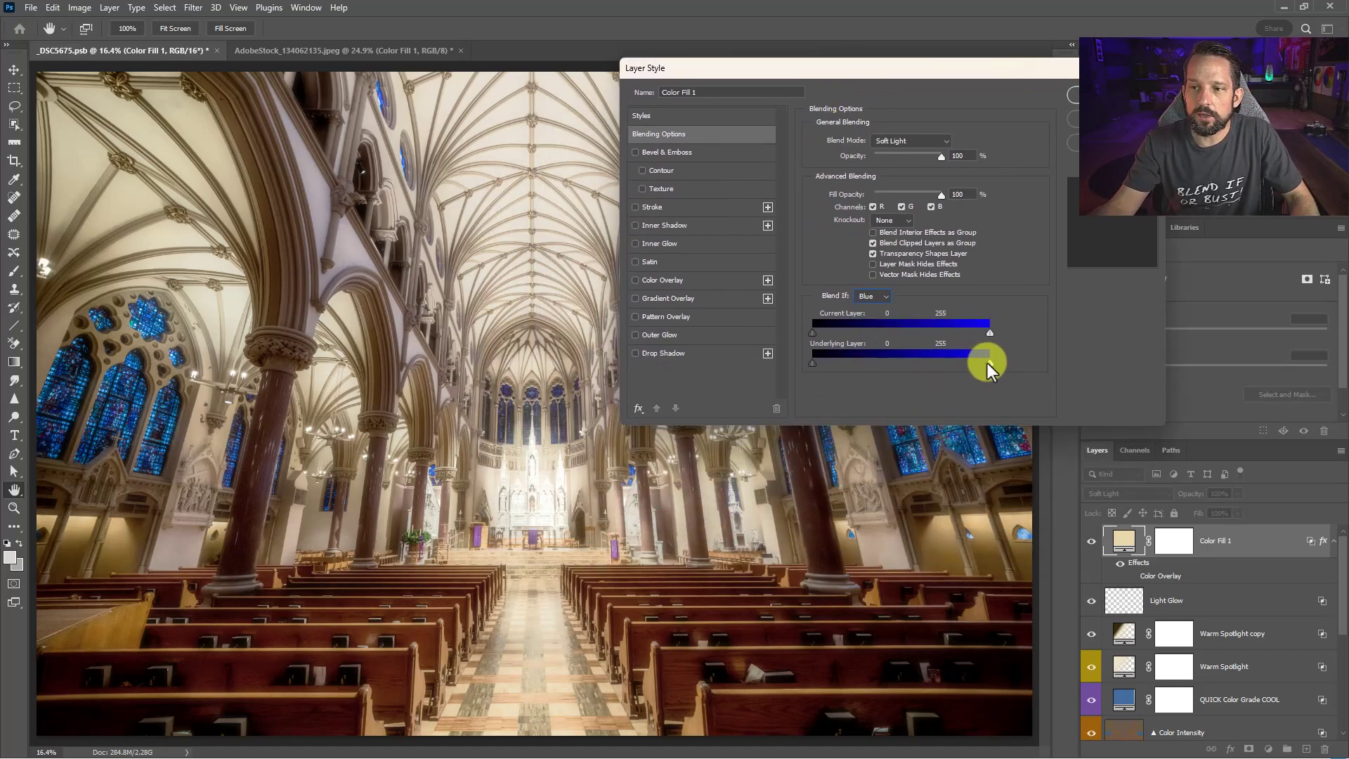
{"action": "mouse_move", "coordinate": [852, 364]}
{"action": "left_mouse_down"}
{"action": "mouse_move", "coordinate": [907, 359]}
{"action": "mouse_move", "coordinate": [826, 364]}
{"action": "mouse_move", "coordinate": [904, 361]}
{"action": "mouse_move", "coordinate": [858, 362]}
{"action": "left_mouse_up"}
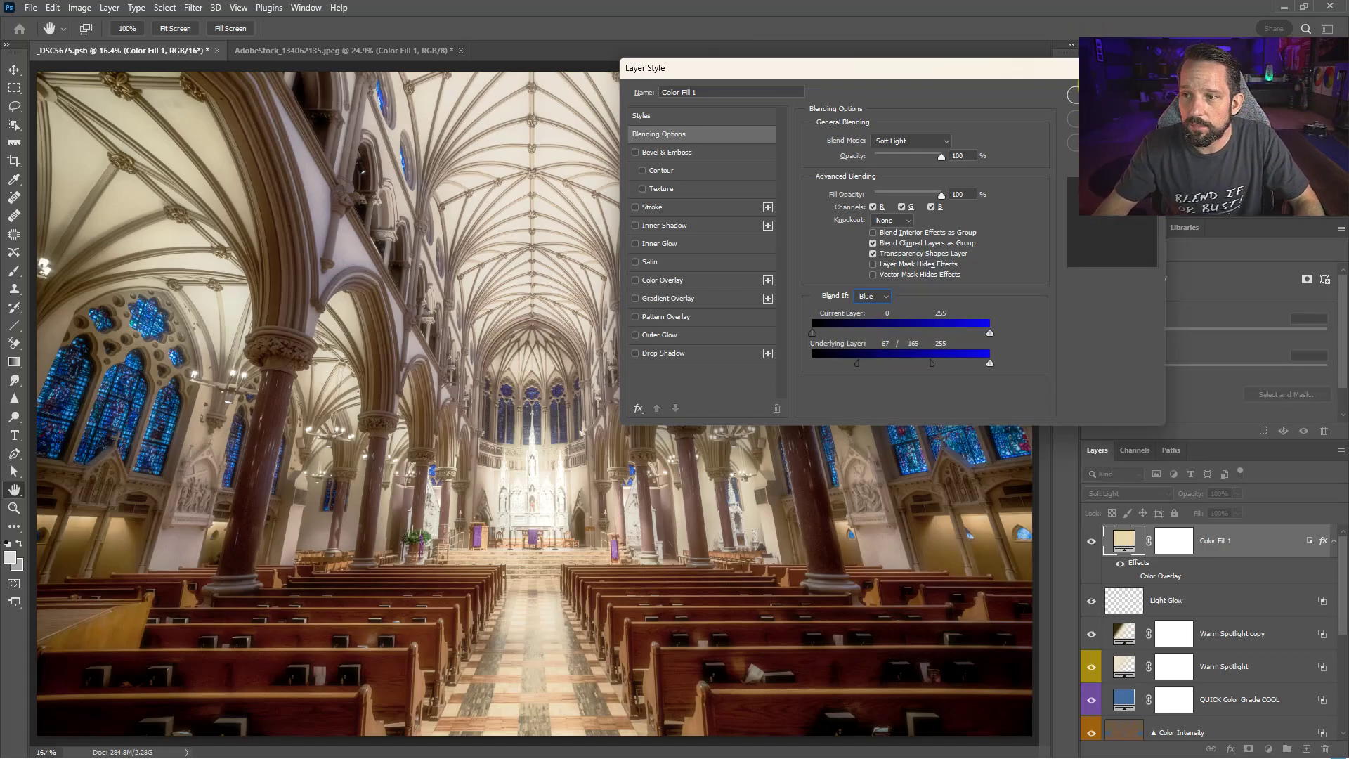
{"action": "left_click", "coordinate": [1086, 95]}
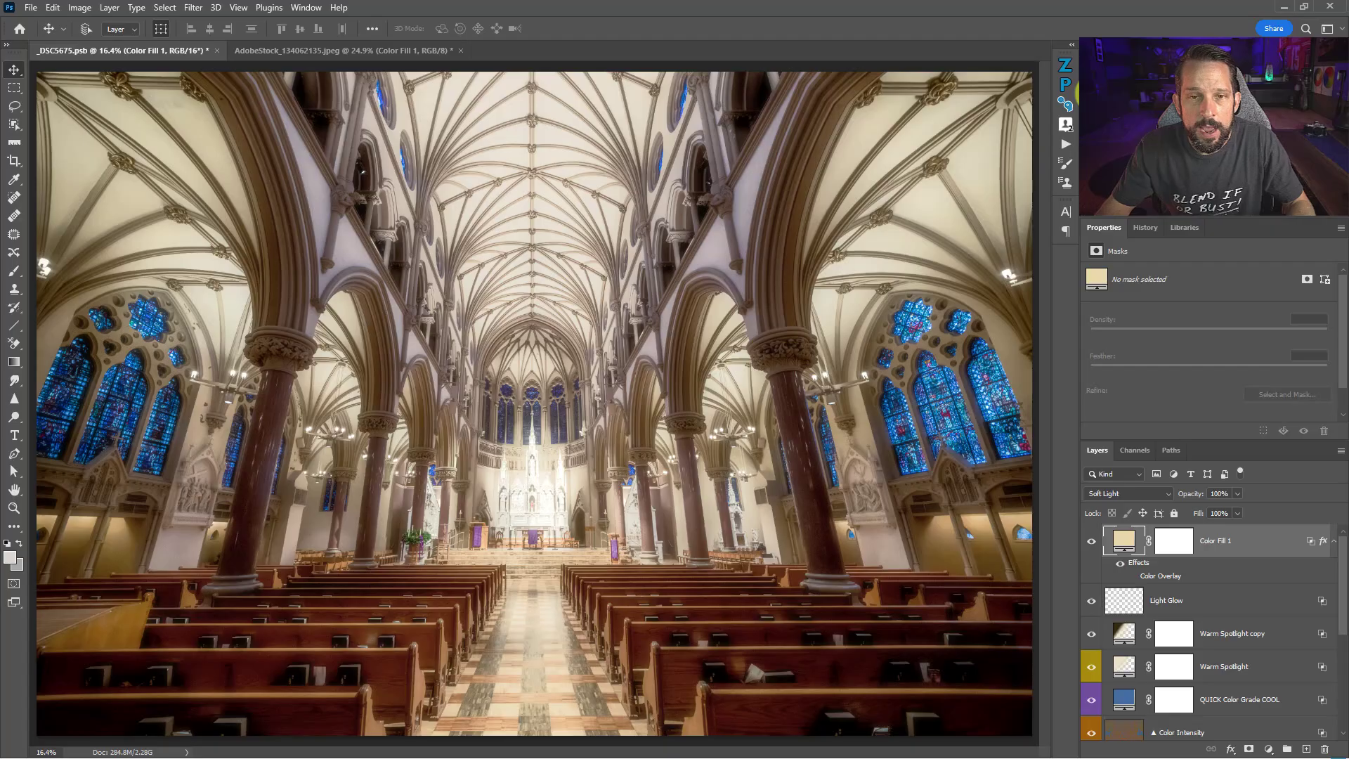
Launch the f64 Blend-If plugin panel and dock it as the second tab beside Properties.
{"action": "left_click", "coordinate": [265, 8]}
{"action": "mouse_move", "coordinate": [296, 88]}
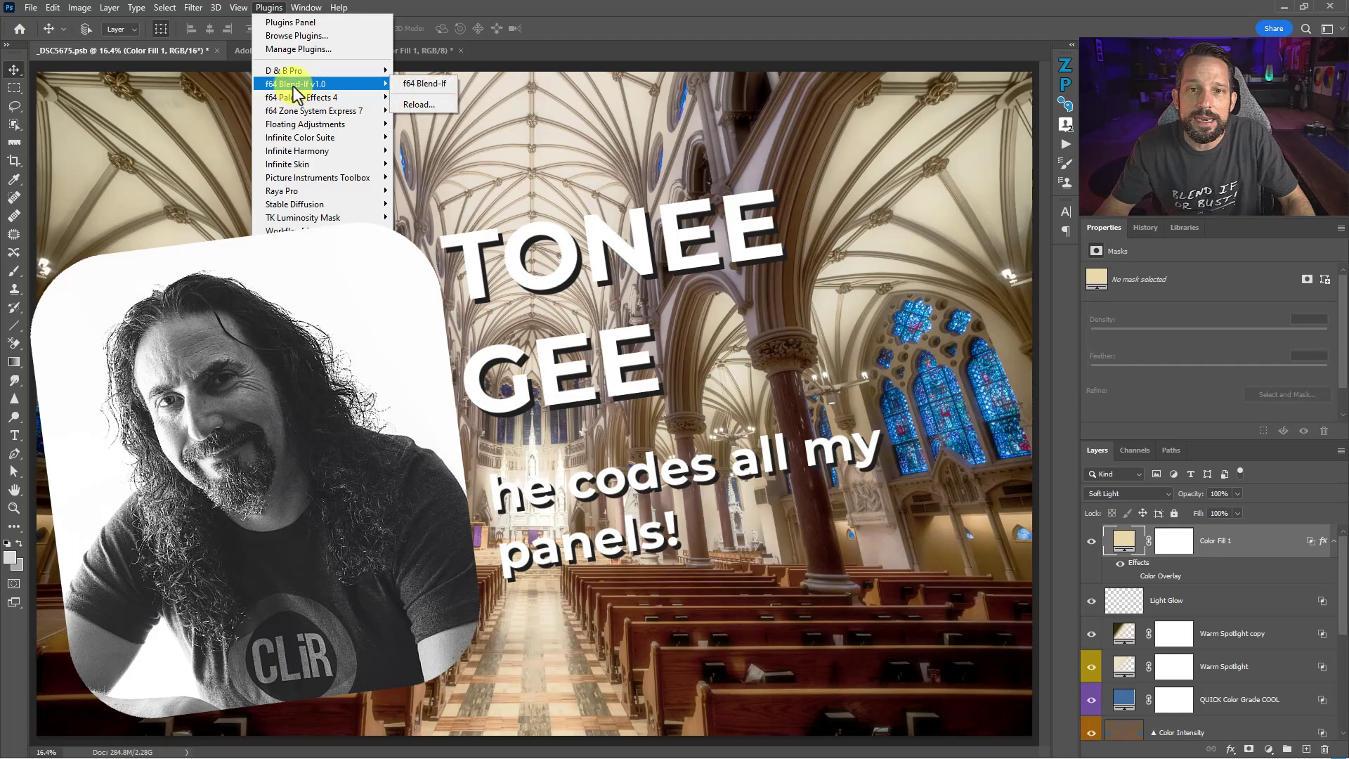
{"action": "left_click", "coordinate": [420, 86]}
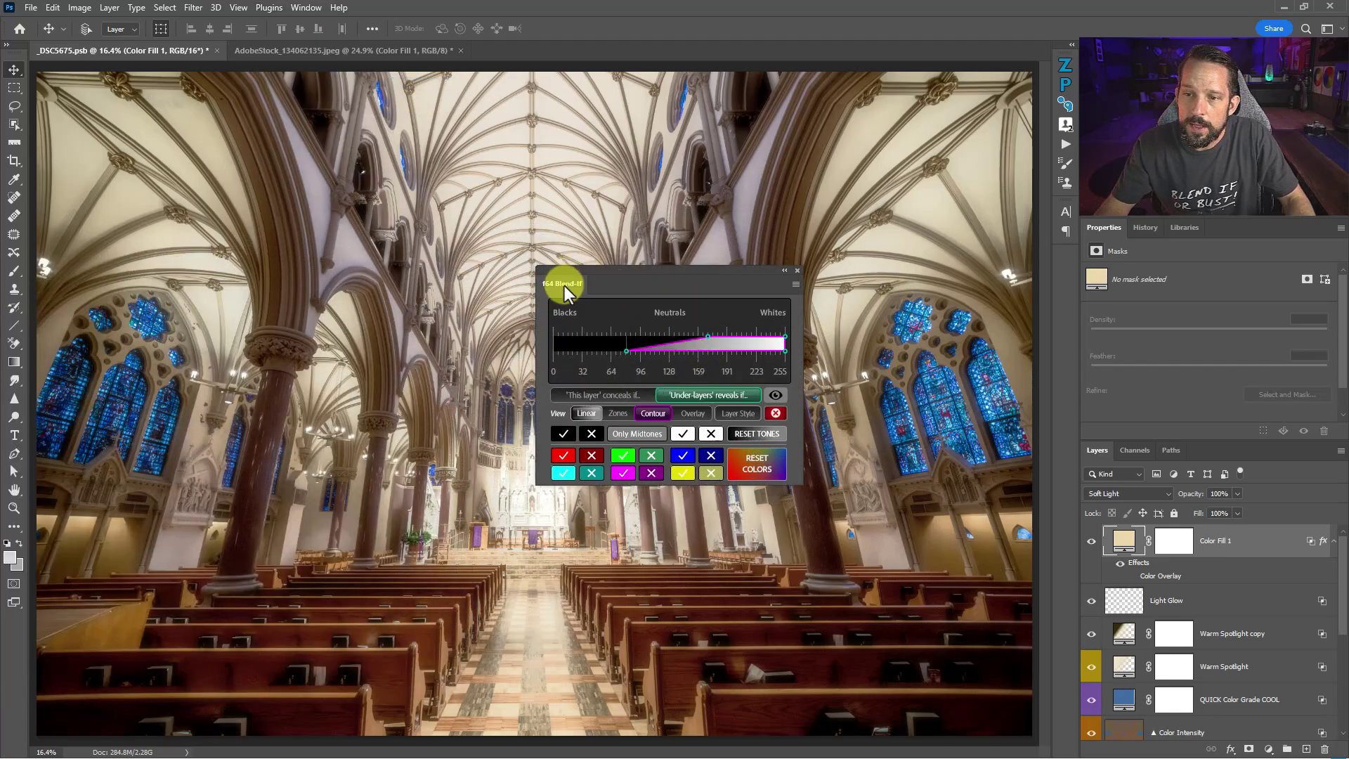
{"action": "left_click_drag", "start_coordinate": [564, 285], "coordinate": [1138, 229]}
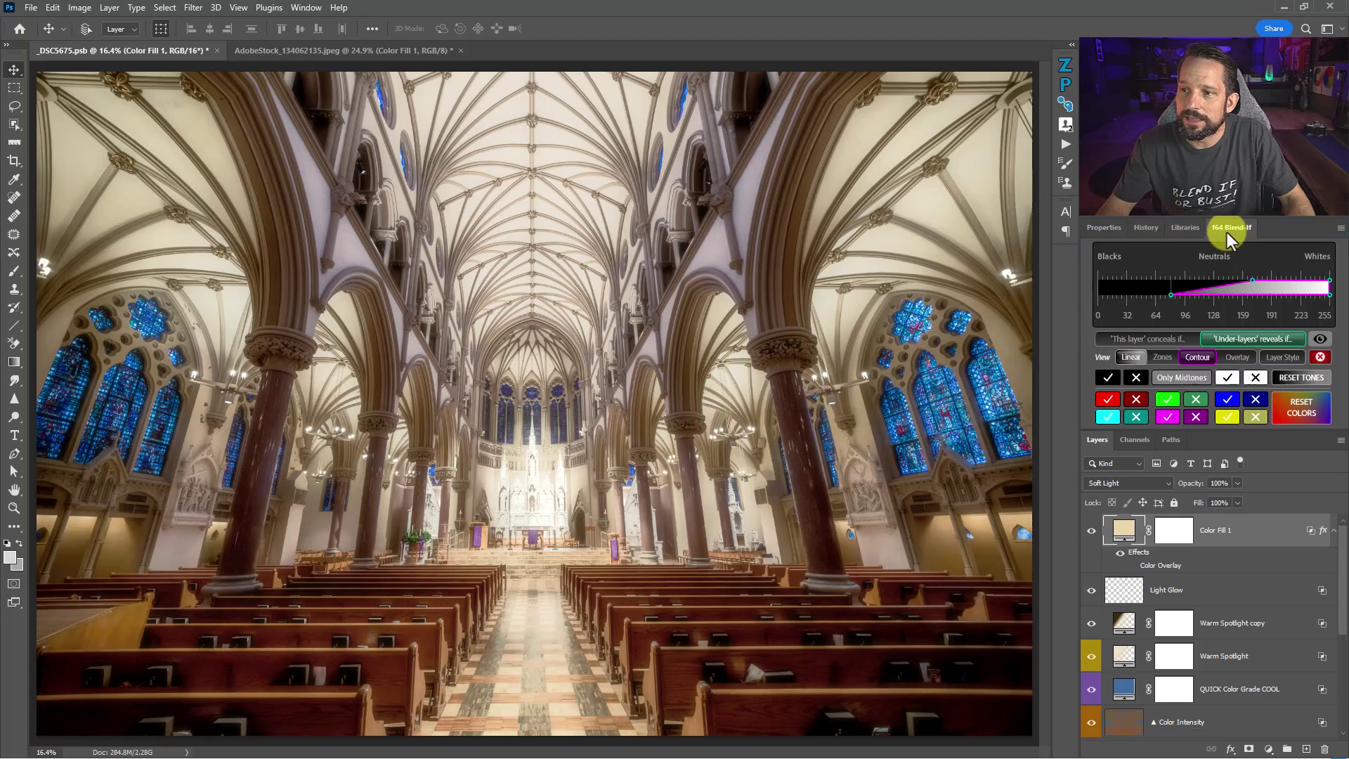
{"action": "left_click_drag", "start_coordinate": [1226, 232], "coordinate": [1143, 234]}
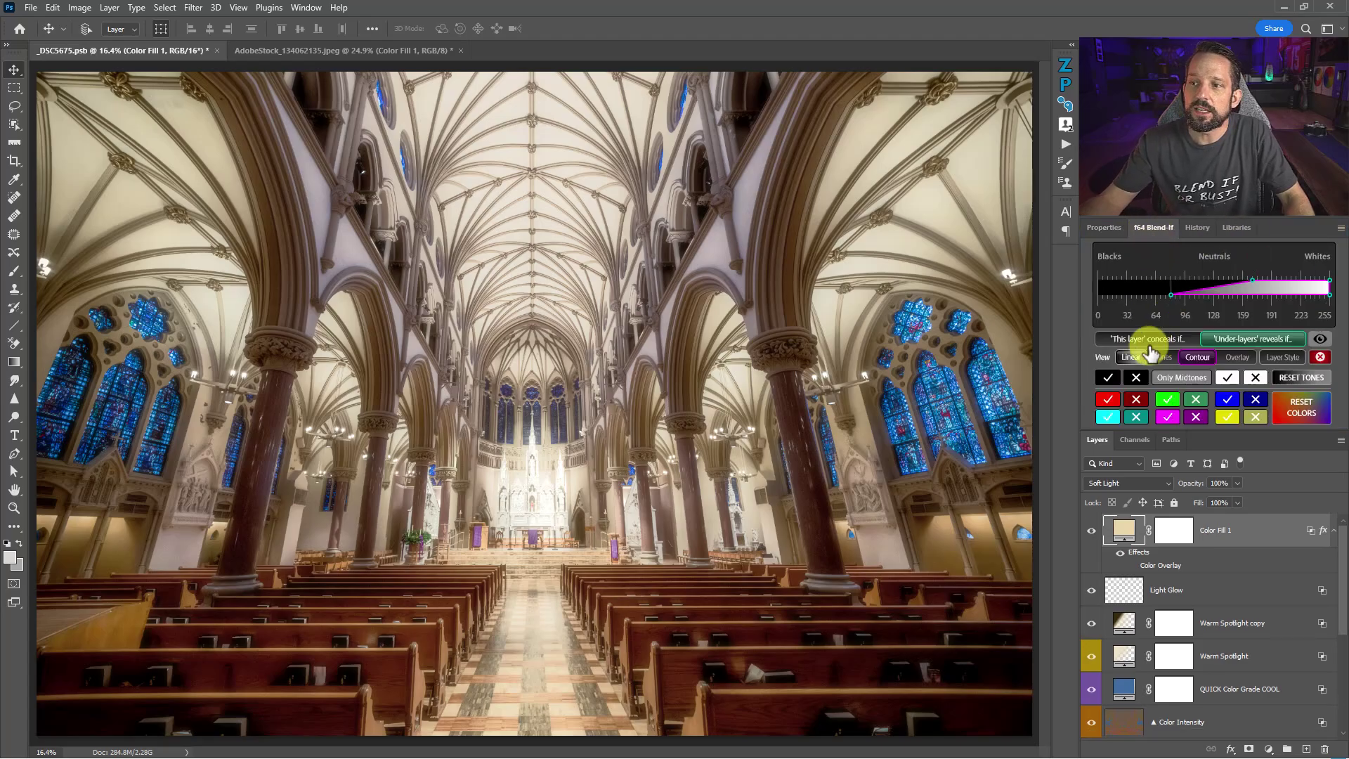
{"action": "mouse_move", "coordinate": [1108, 288]}
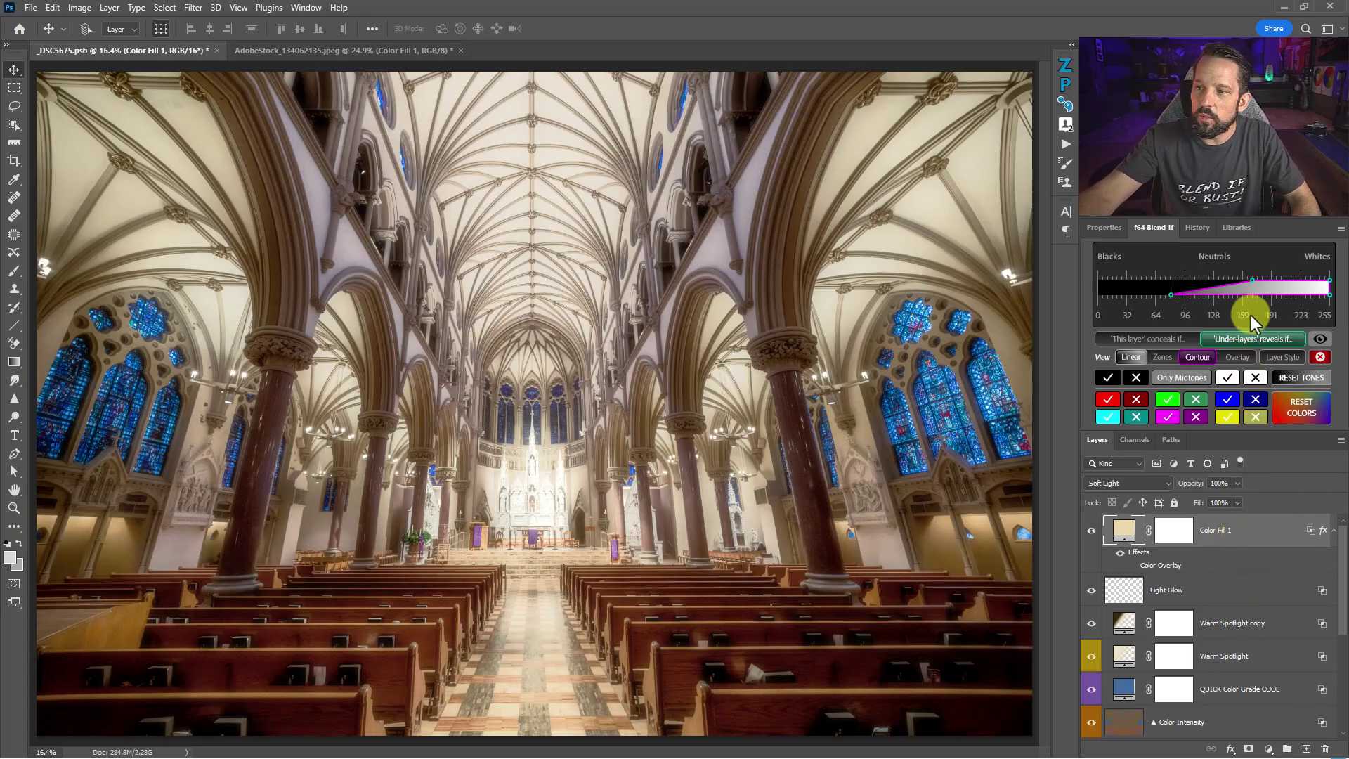
Move the neutral and shadow fade points darker in the f64 graph, ending near 195 and 71.
{"action": "mouse_move", "coordinate": [1205, 289]}
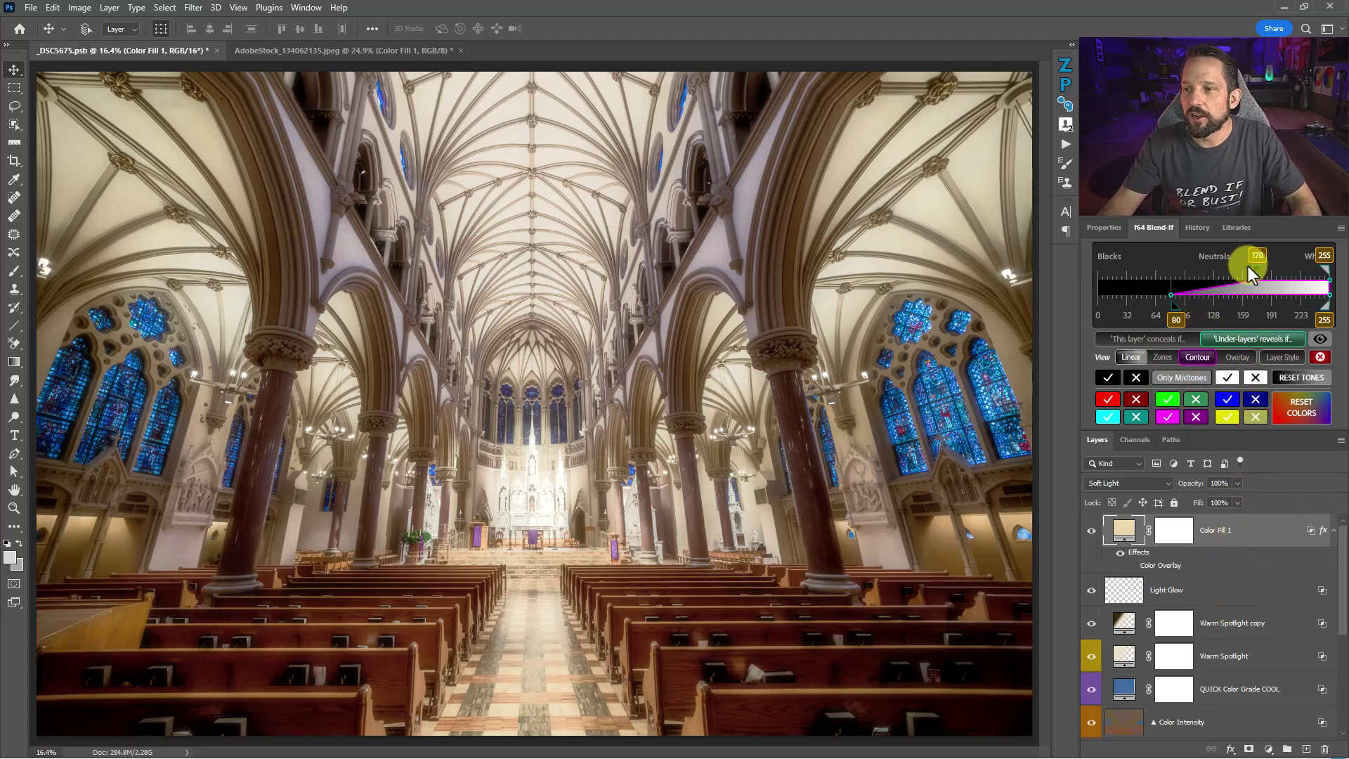
{"action": "left_click_drag", "start_coordinate": [1247, 265], "coordinate": [1277, 270]}
{"action": "left_click_drag", "start_coordinate": [1173, 304], "coordinate": [1119, 305]}
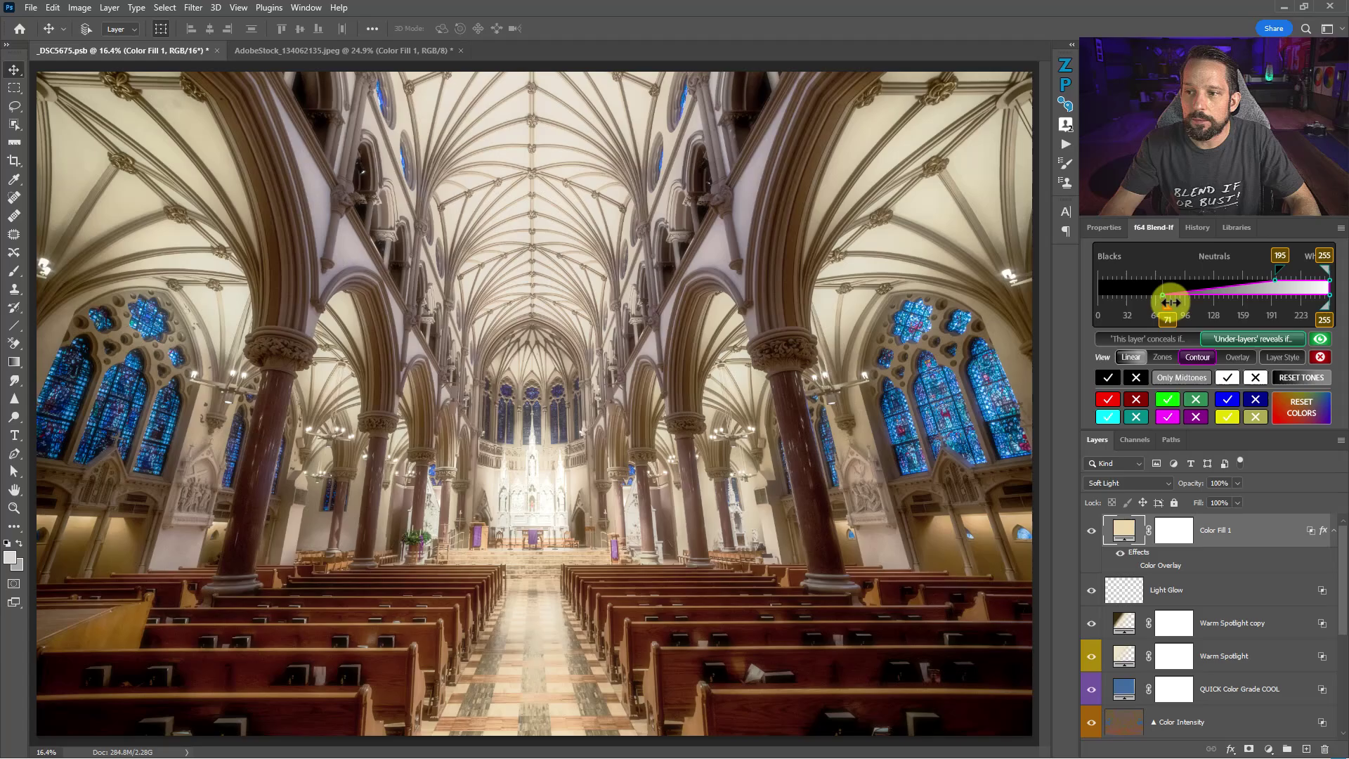
{"action": "left_click_drag", "start_coordinate": [1170, 303], "coordinate": [1172, 302]}
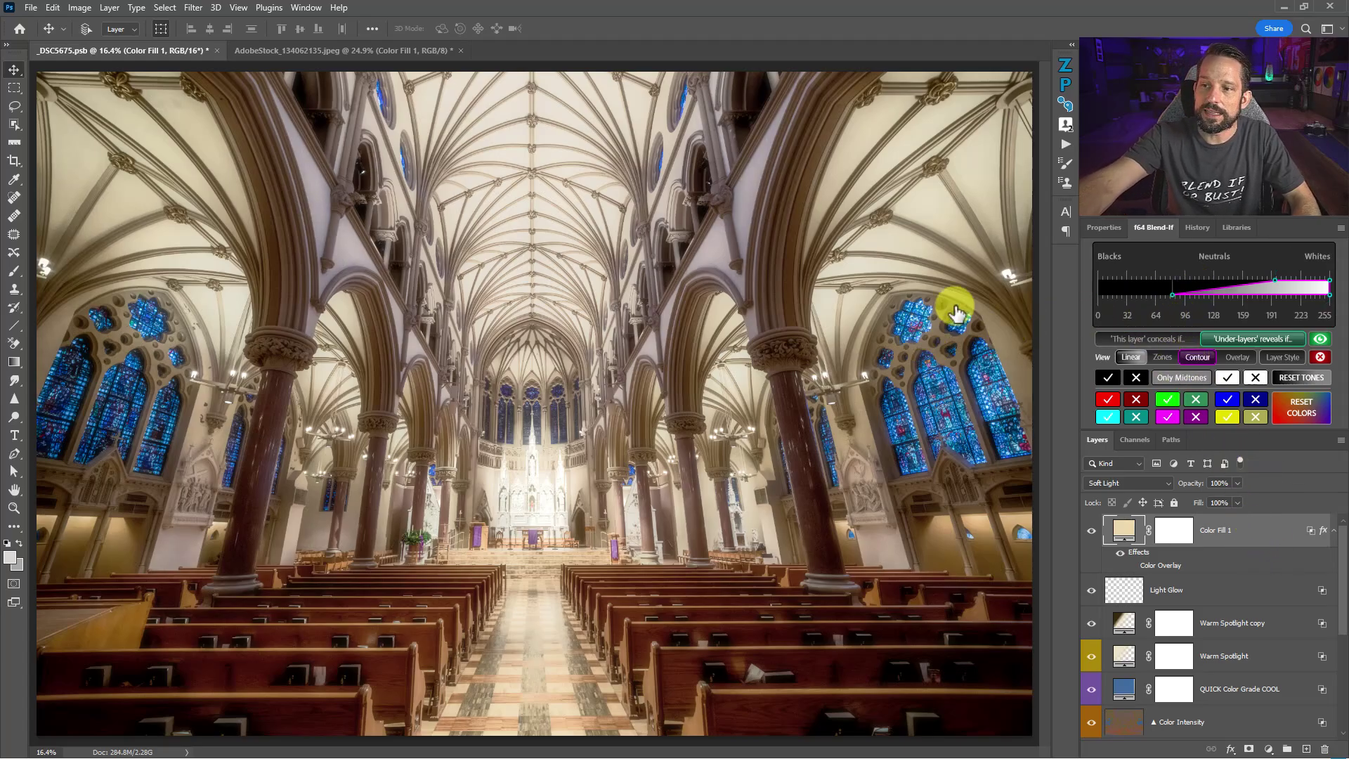
{"action": "double_click", "coordinate": [1171, 294]}
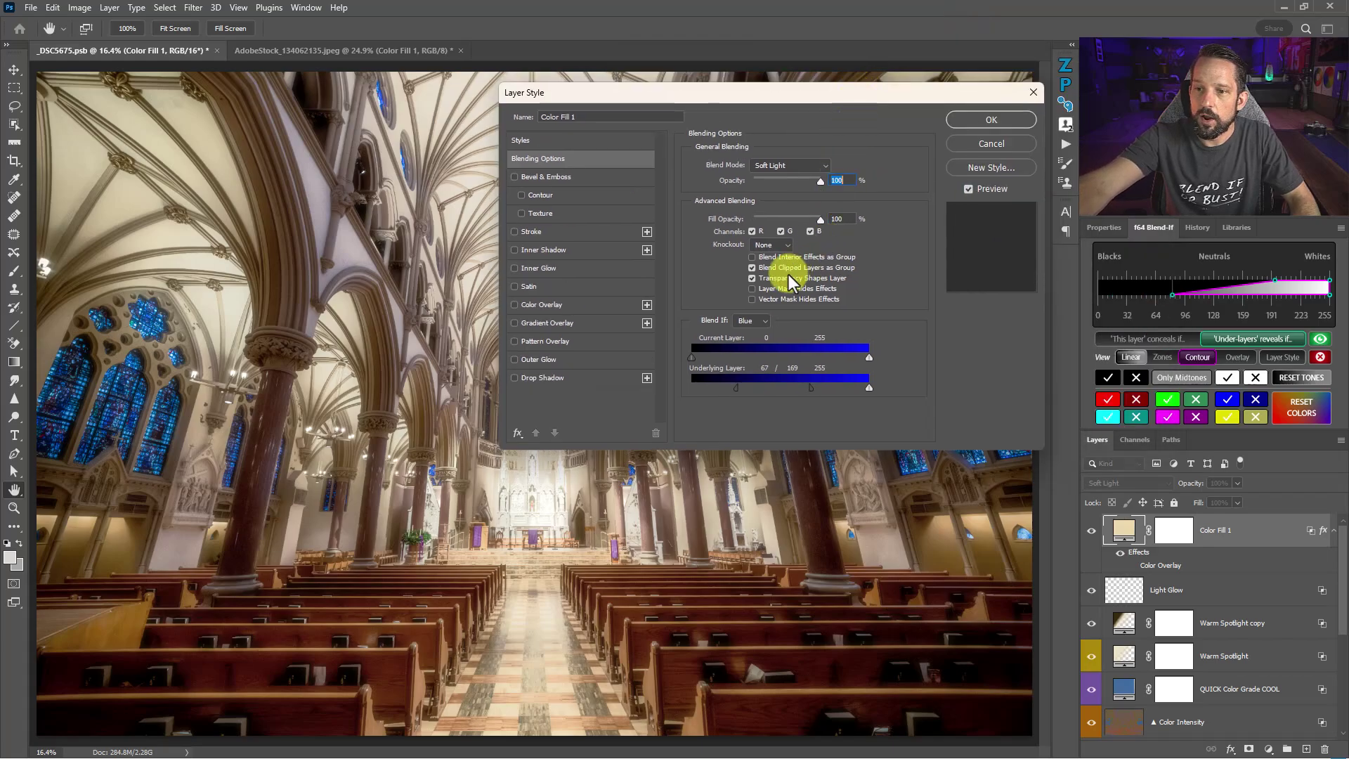
{"action": "left_click", "coordinate": [764, 321]}
{"action": "left_click", "coordinate": [747, 333]}
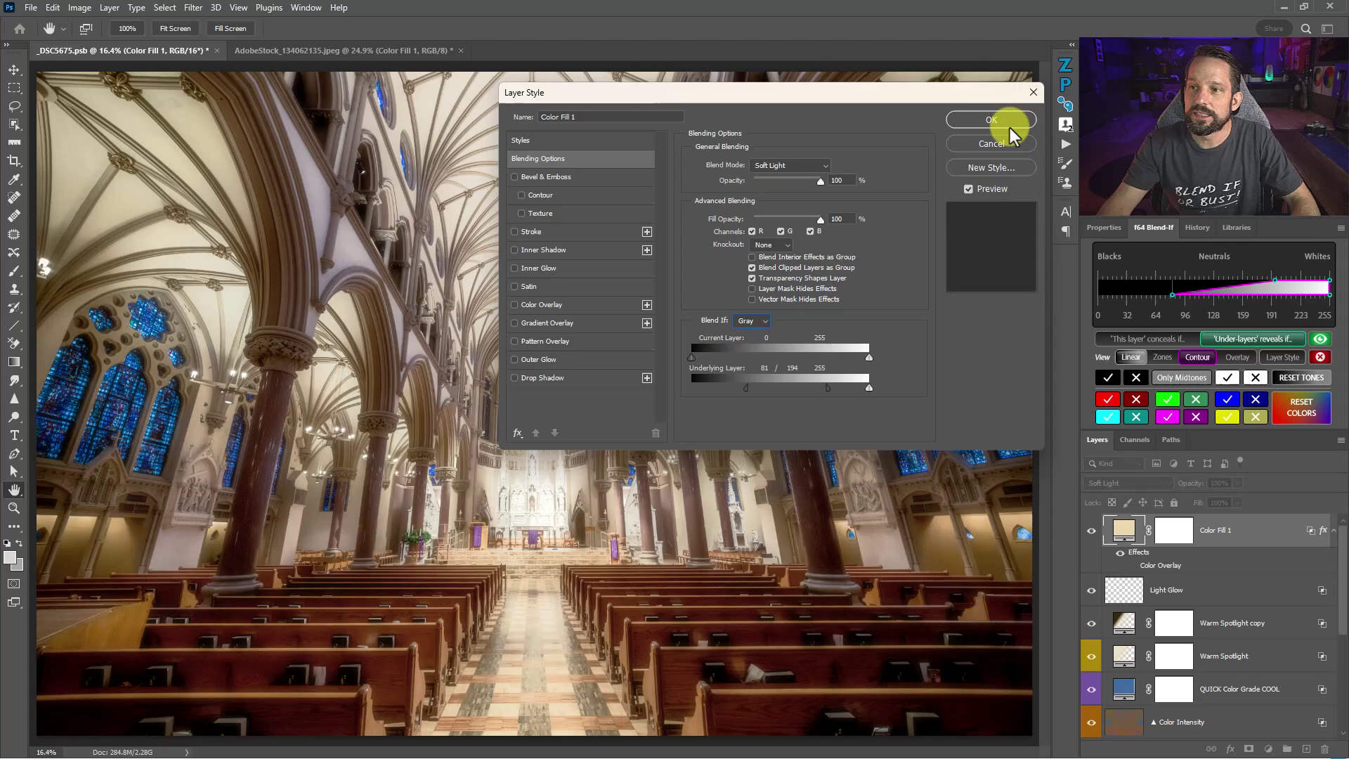
{"action": "key", "text": "Return"}
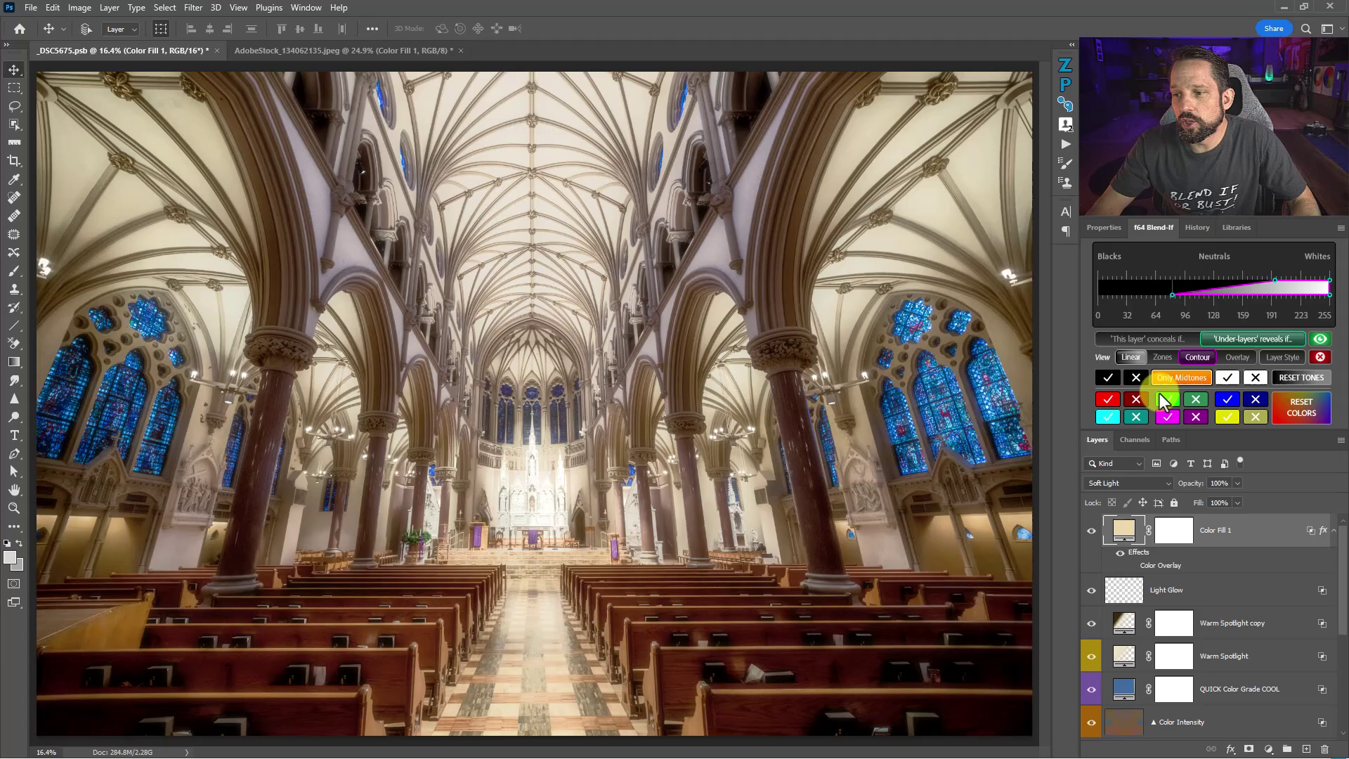
Try the f64 presets and color resets, exclude blue areas, and show the magenta Color Overlay preview.
{"action": "left_click", "coordinate": [1226, 415]}
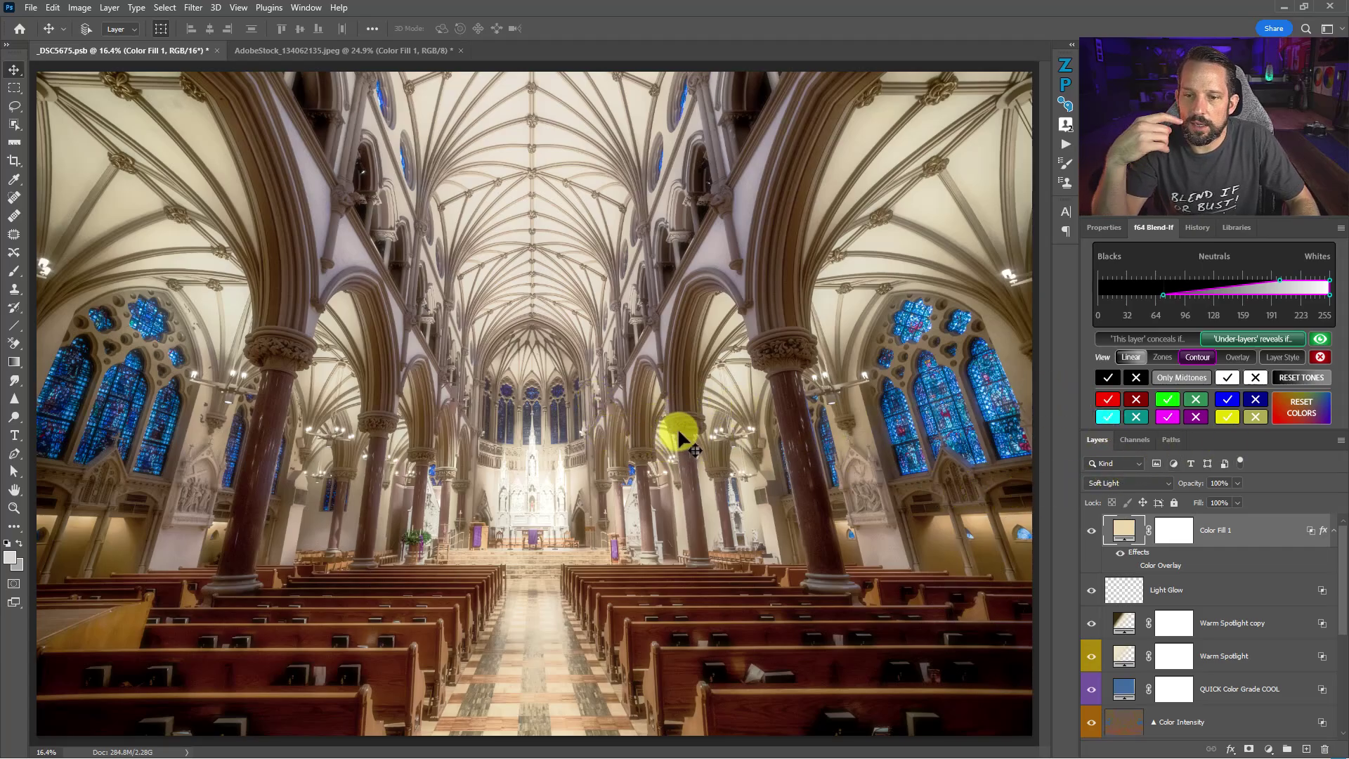
{"action": "left_click", "coordinate": [1298, 408]}
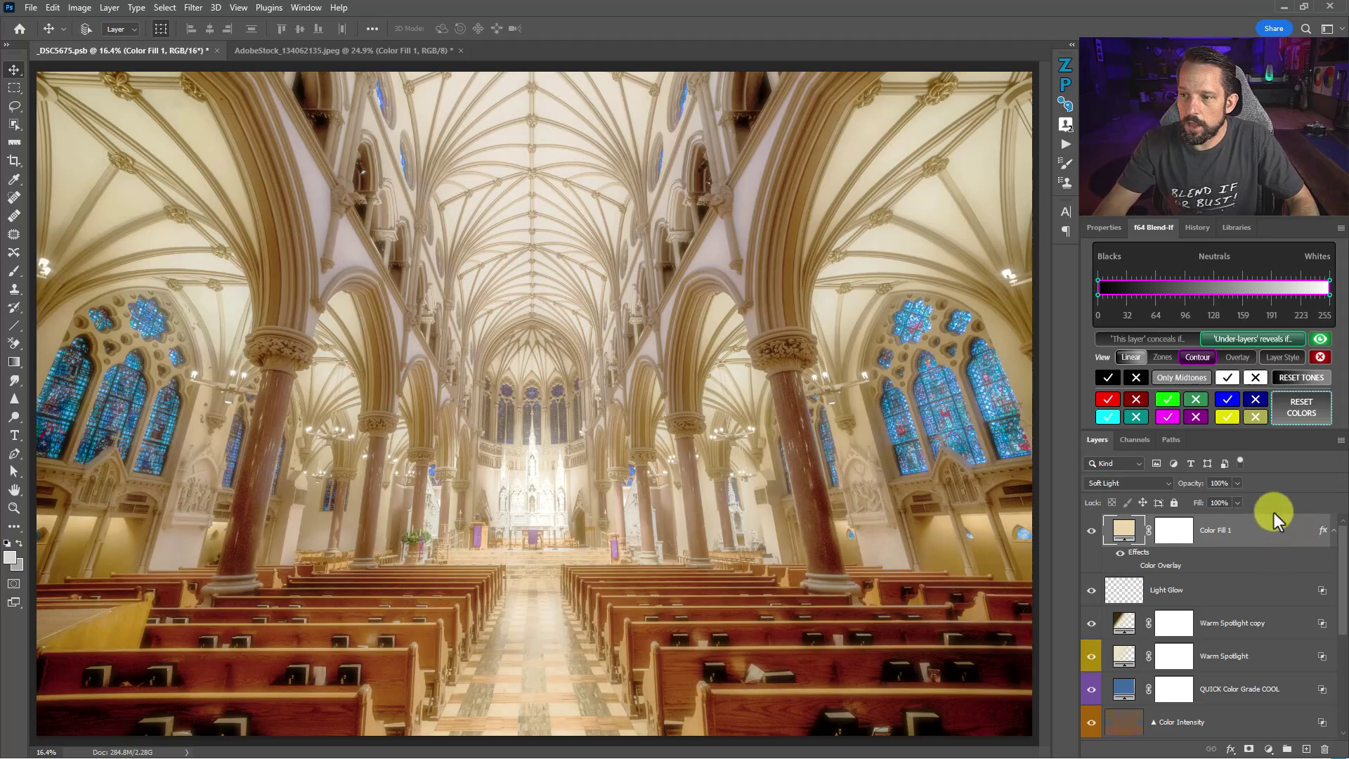
{"action": "left_click", "coordinate": [1226, 379]}
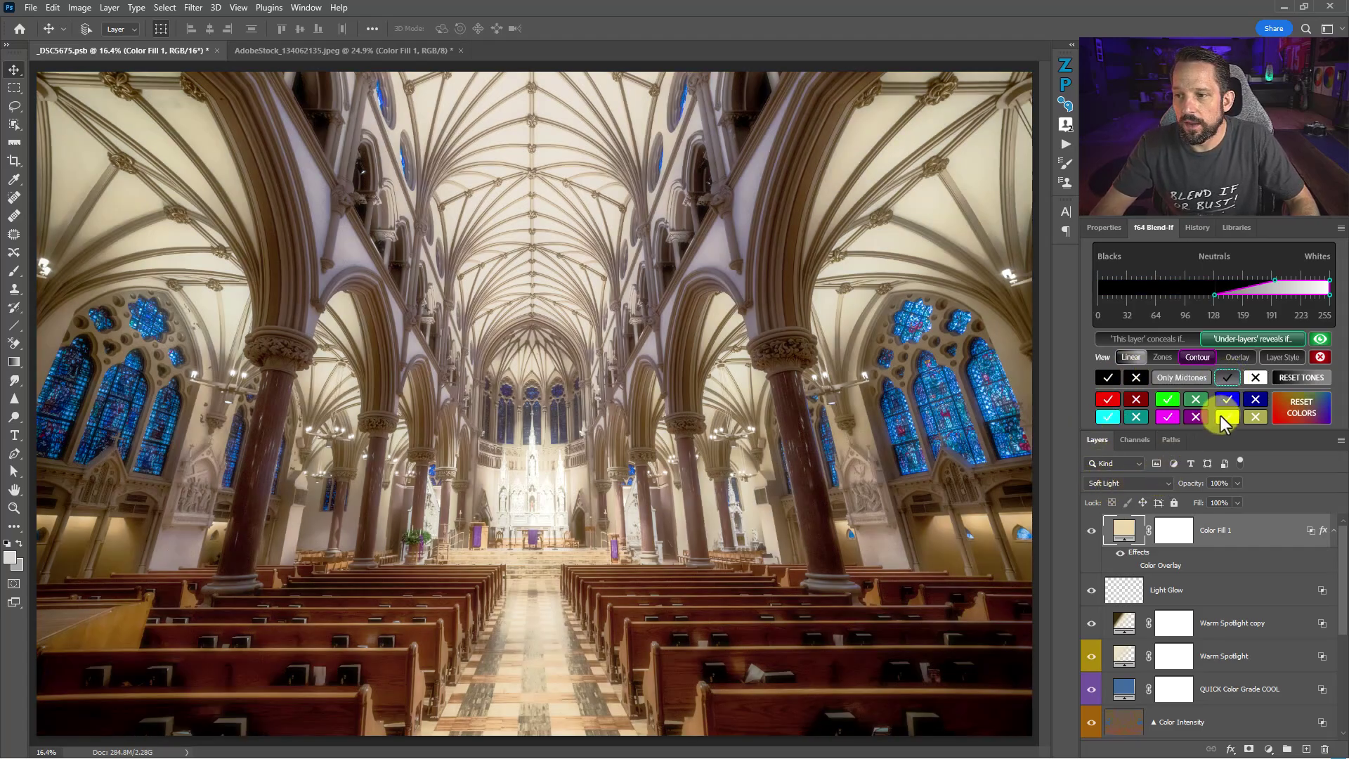
{"action": "left_click", "coordinate": [1301, 407]}
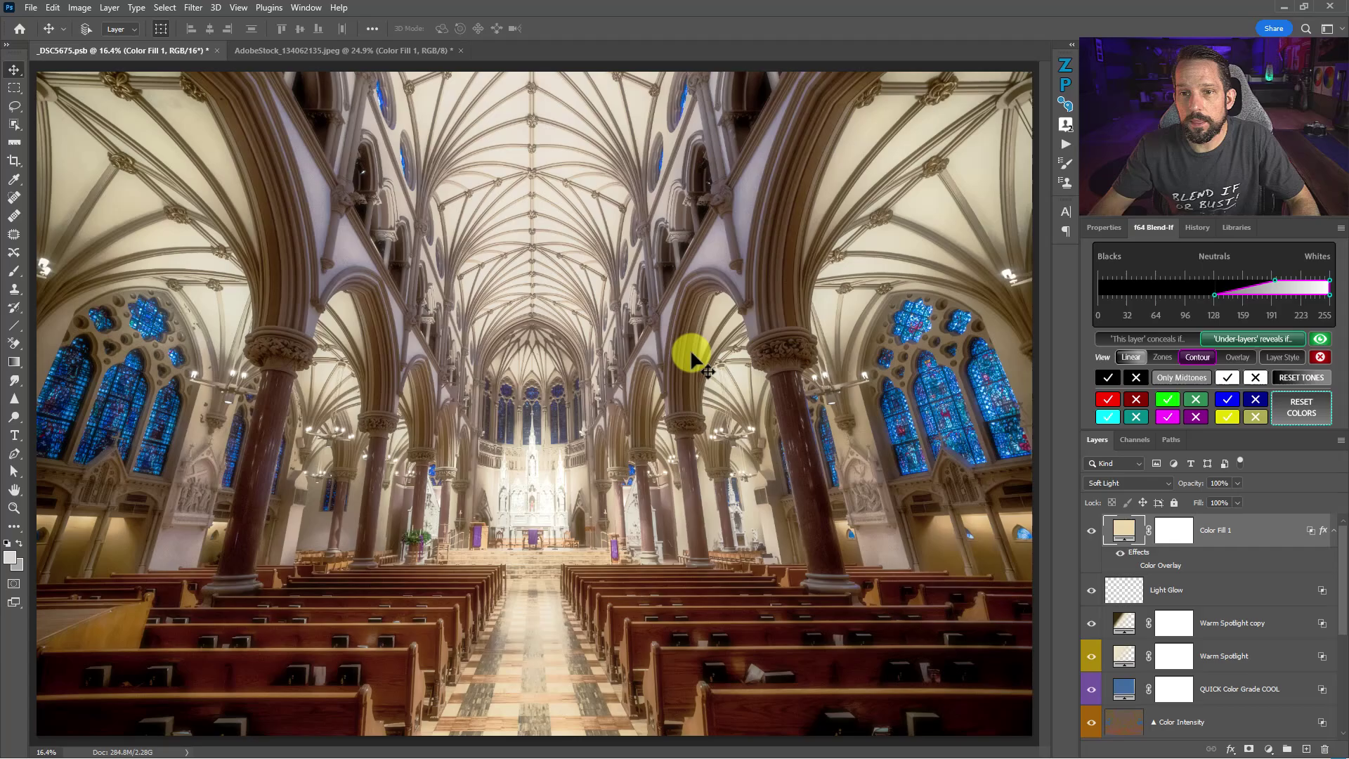
{"action": "left_click", "coordinate": [1256, 400]}
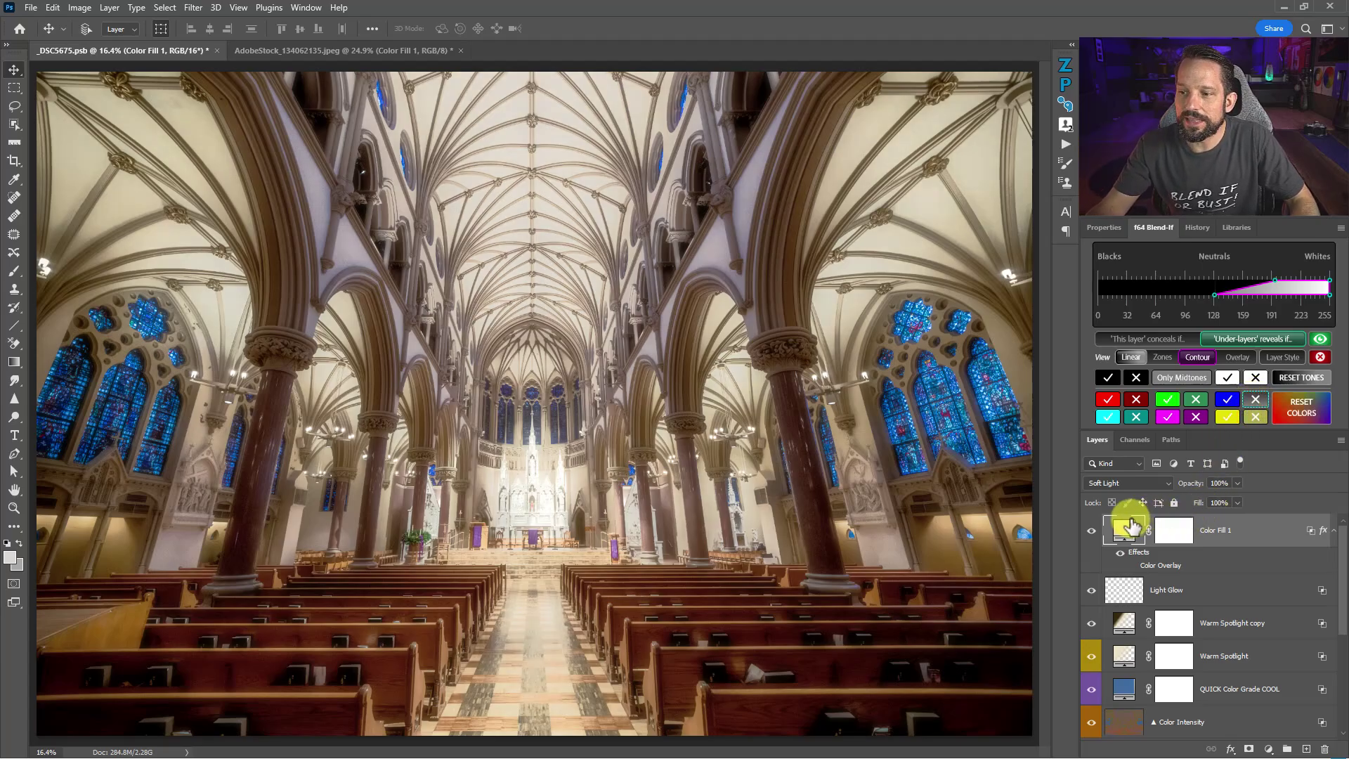
{"action": "left_click", "coordinate": [1121, 565]}
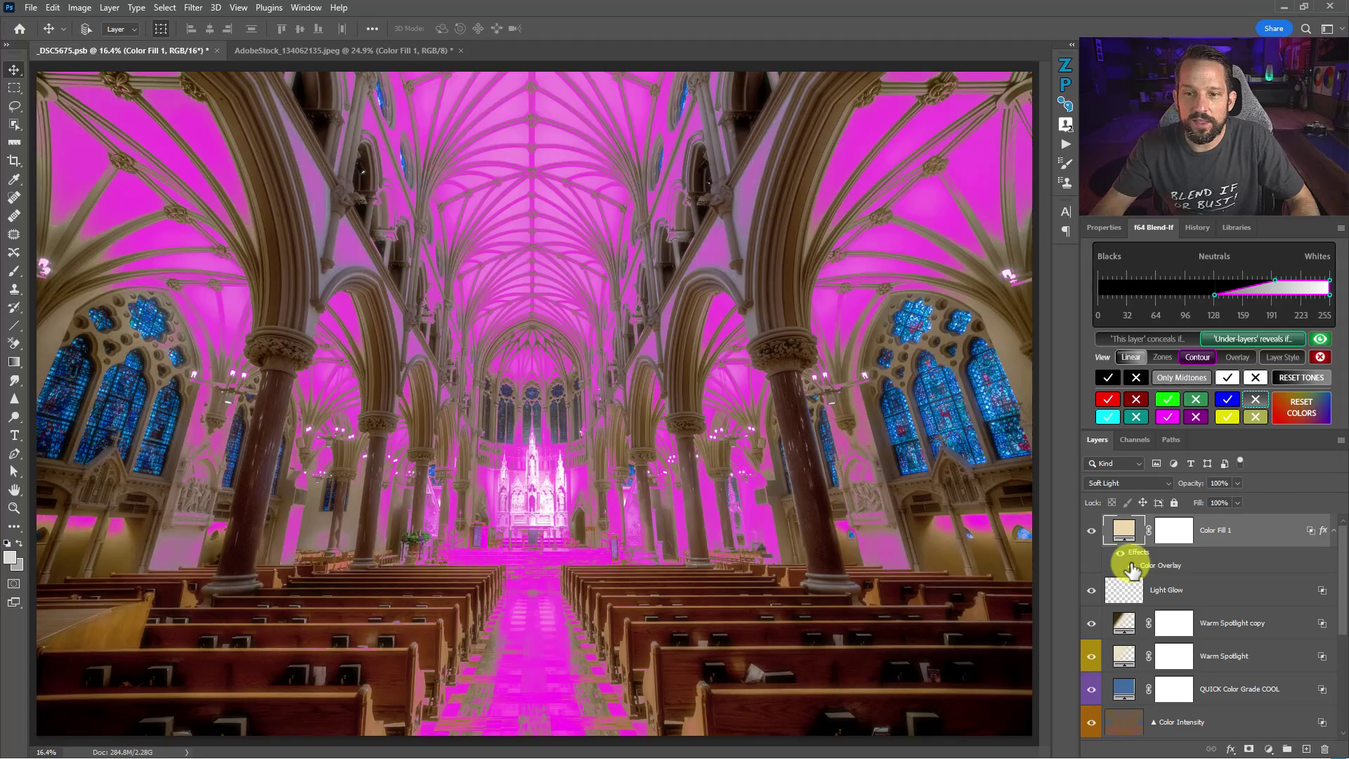
Hide the magenta Color Overlay preview on Color Fill 1.
{"action": "left_click", "coordinate": [1128, 564]}
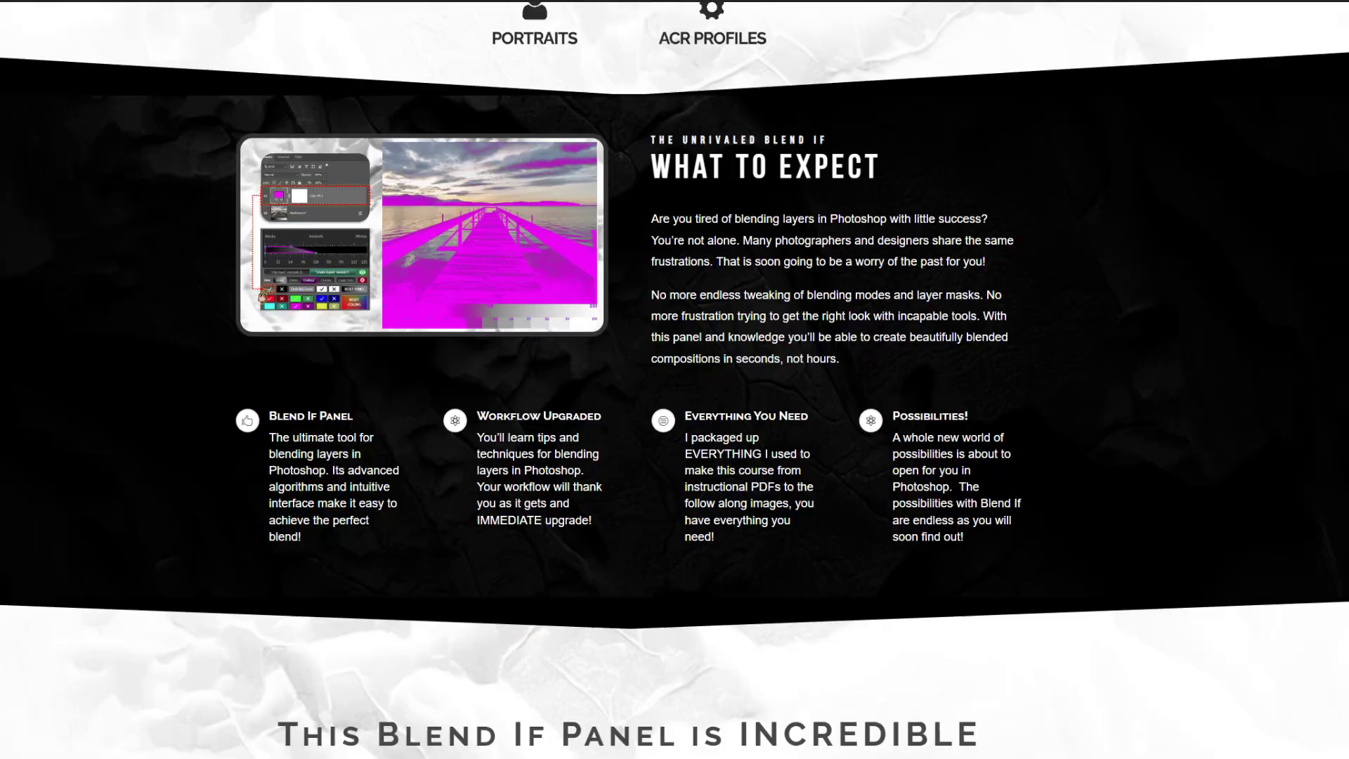
{"action": "scroll", "coordinate": [674, 379], "scroll_direction": "down", "scroll_amount": 10}
{"action": "scroll", "coordinate": [674, 379], "scroll_direction": "down", "scroll_amount": 20}
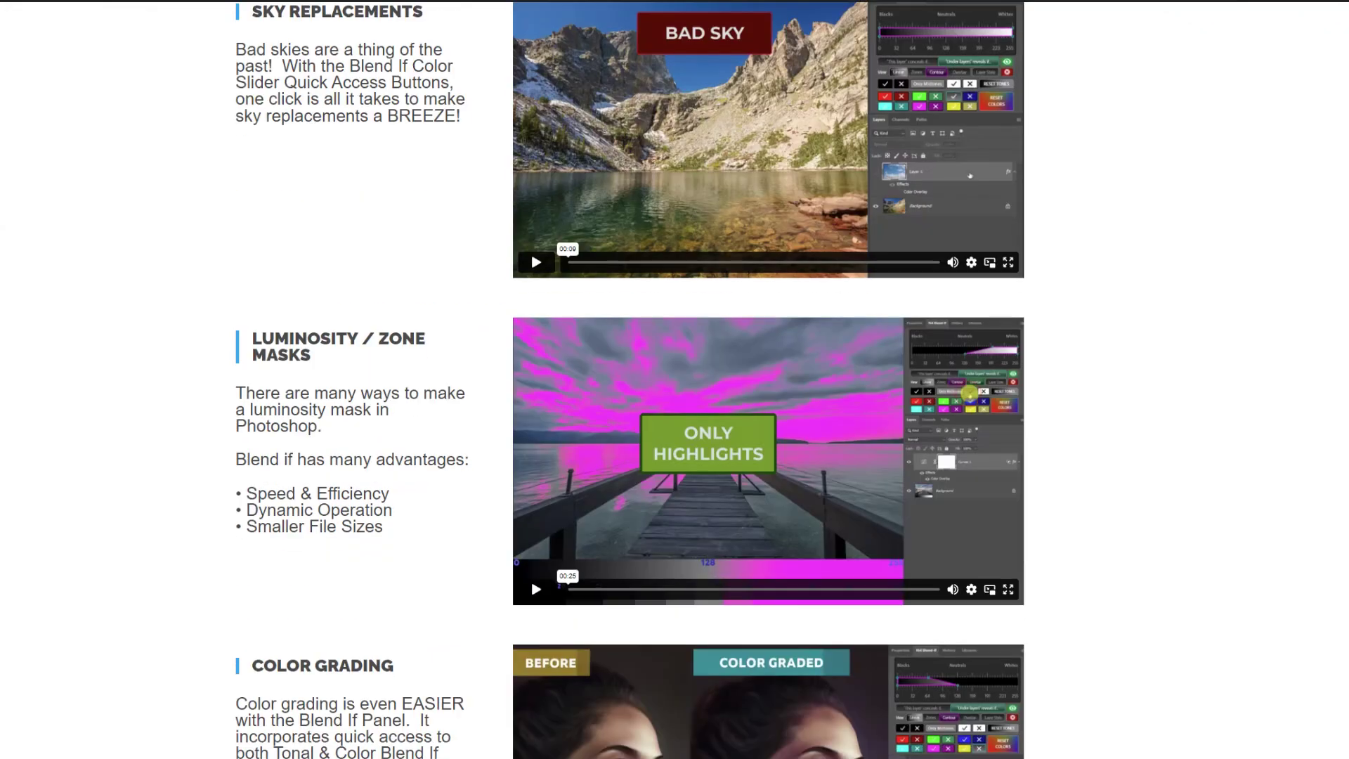